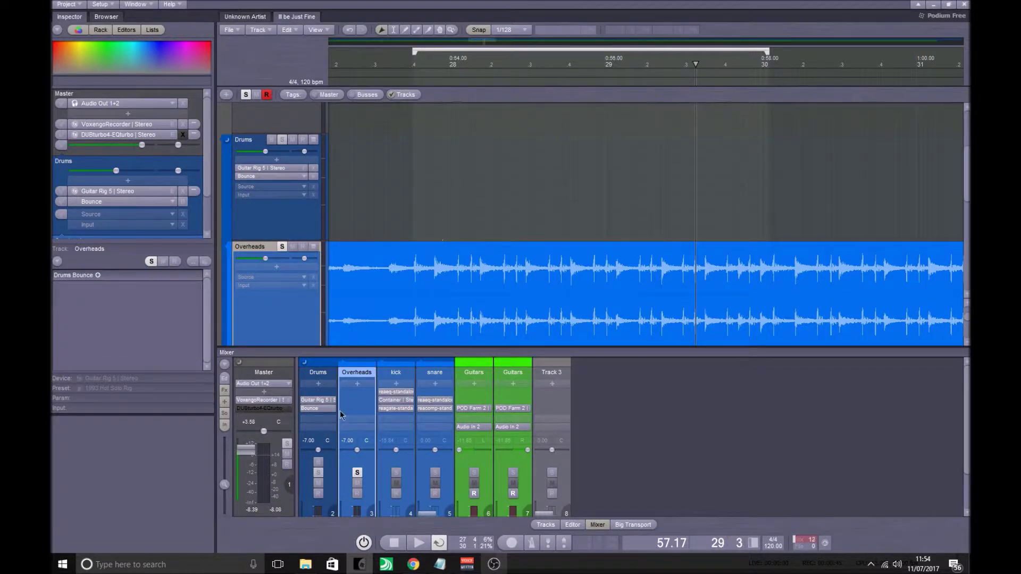
scroll(315, 292, "down", 1)
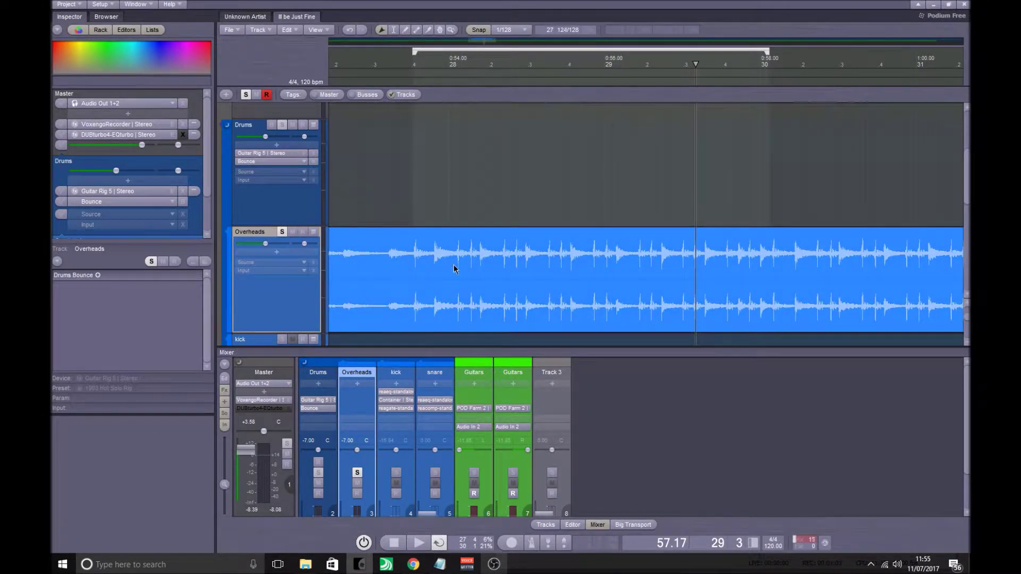
scroll(323, 188, "down", 1)
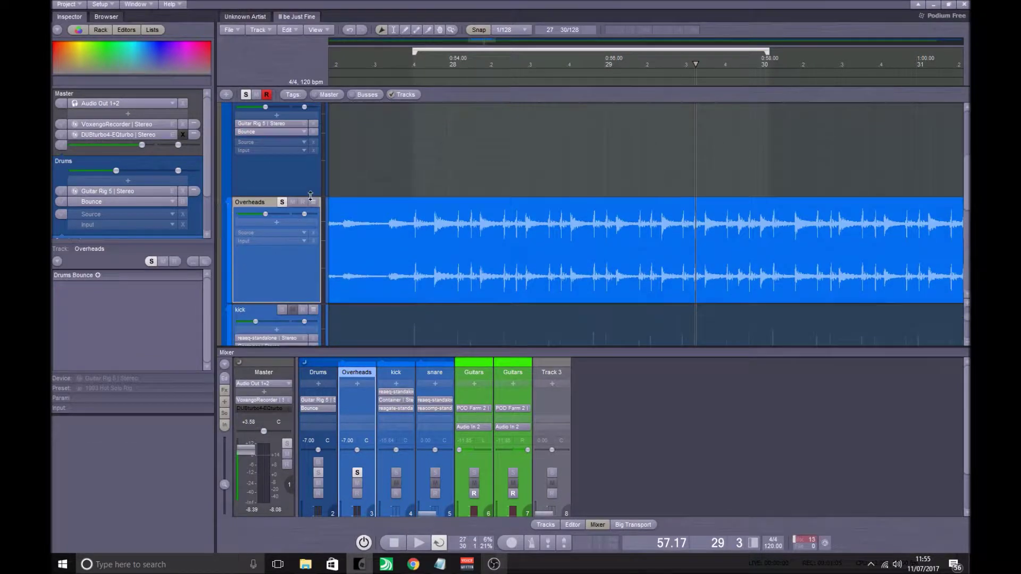
scroll(337, 231, "up", 2)
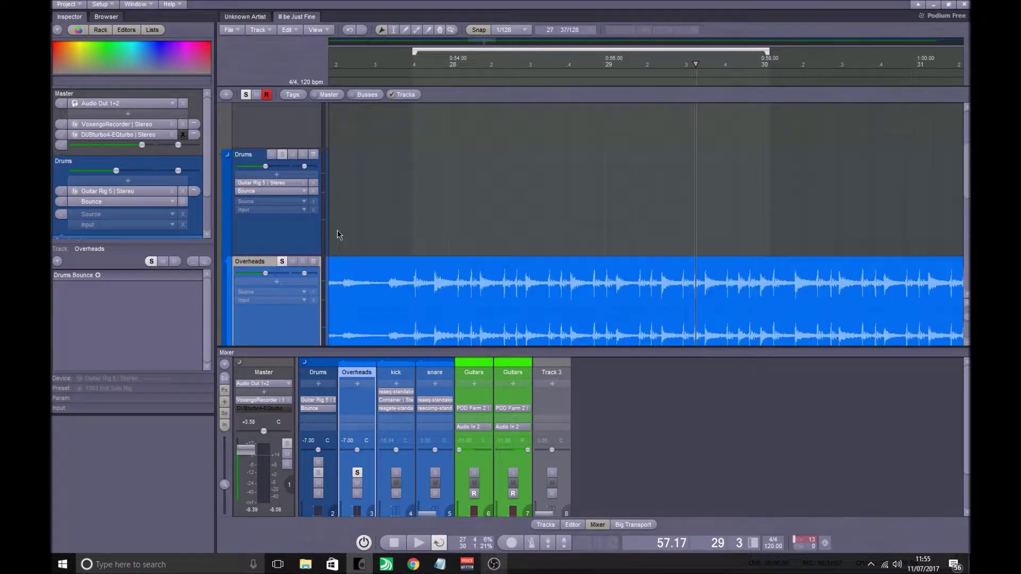
scroll(532, 288, "down", 1)
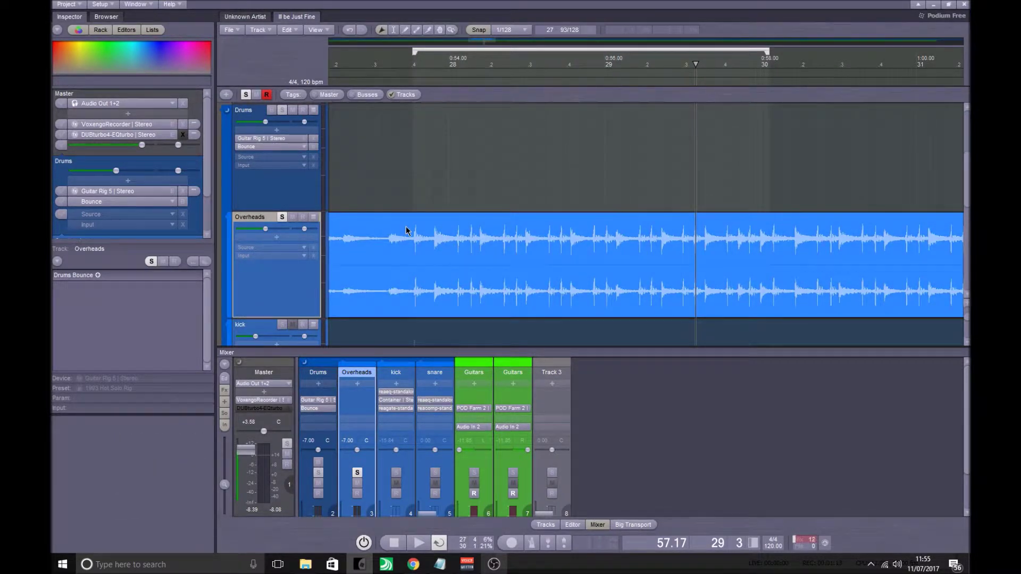
- Play the looped section of the soloed Overheads track and raise the track's gain to about -1.17
left_click(406, 225)
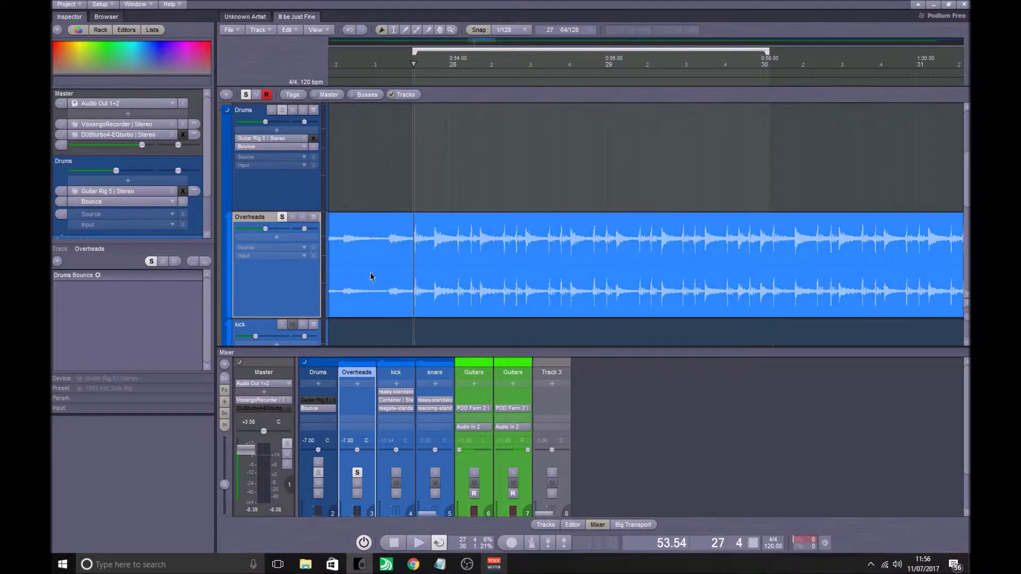
key("space")
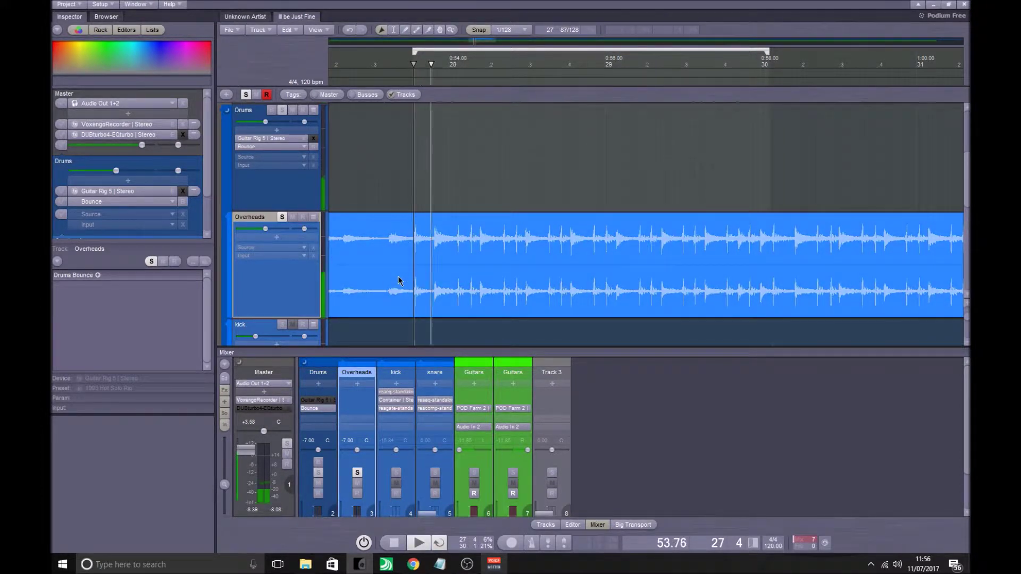
left_click_drag(264, 229, 272, 229)
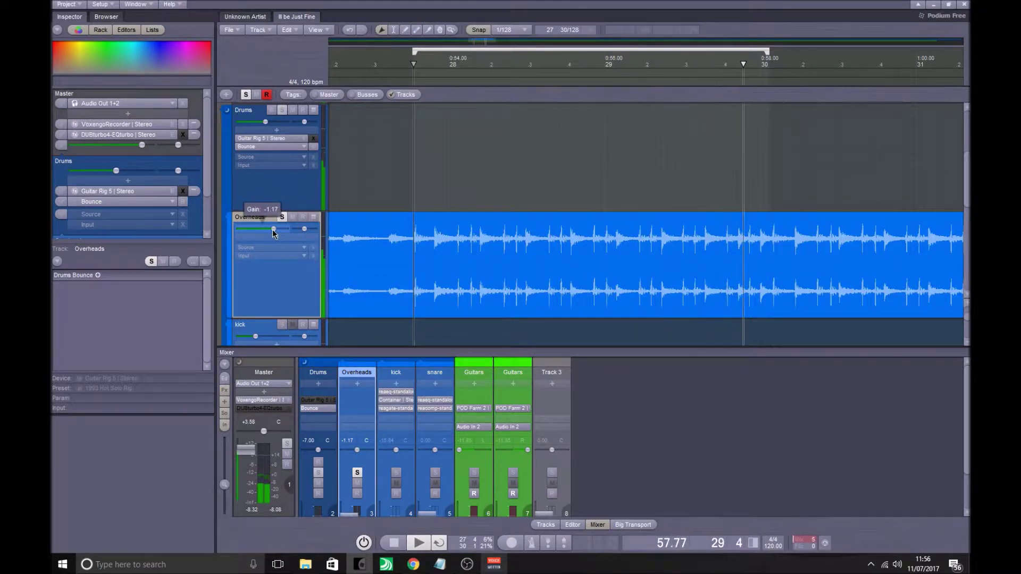
key("space")
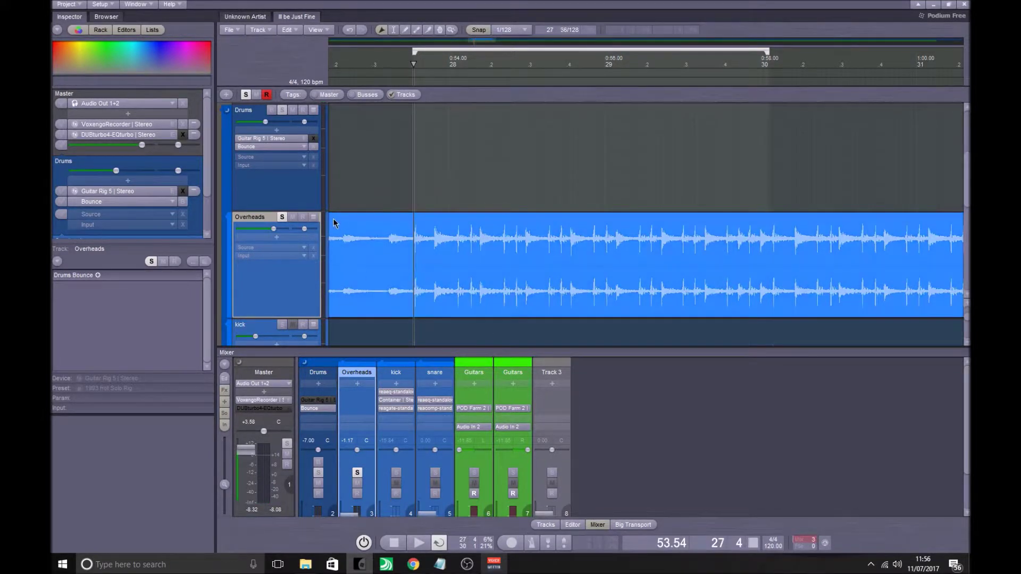
- Add the stereo reaeq-standalone effect to the Overheads track and open its editor over the arrangement
left_click(269, 236)
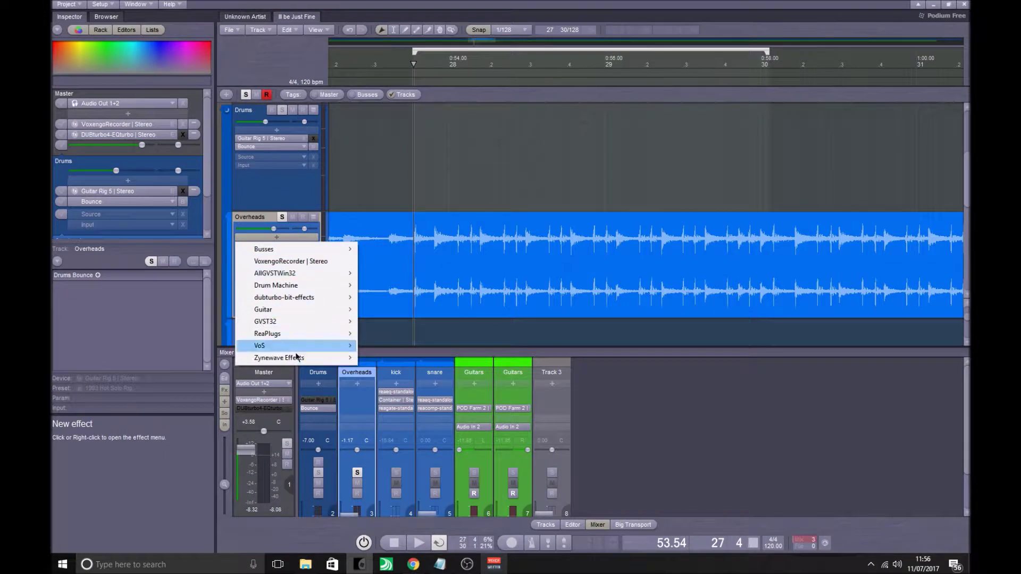
mouse_move(277, 336)
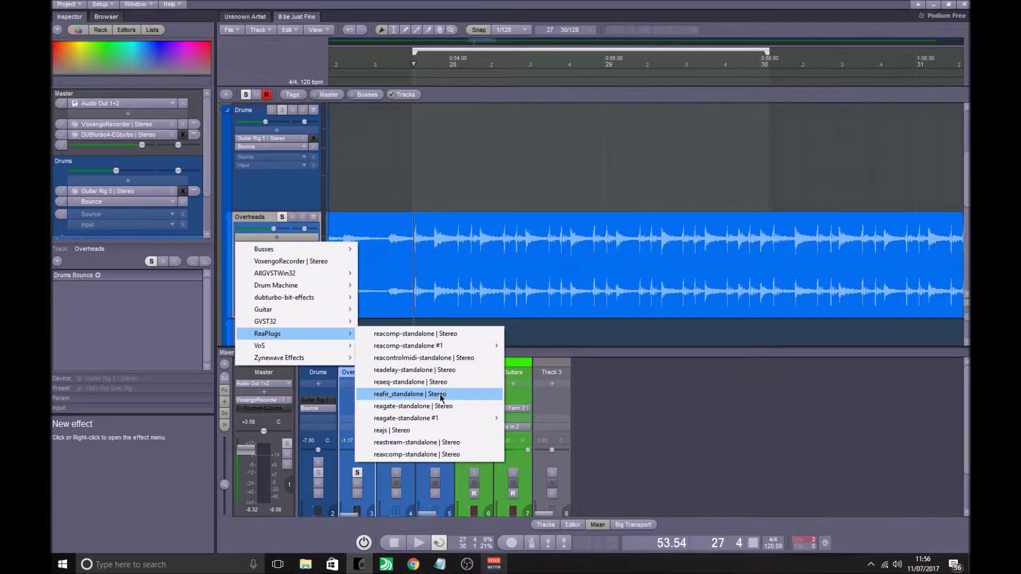
left_click(414, 388)
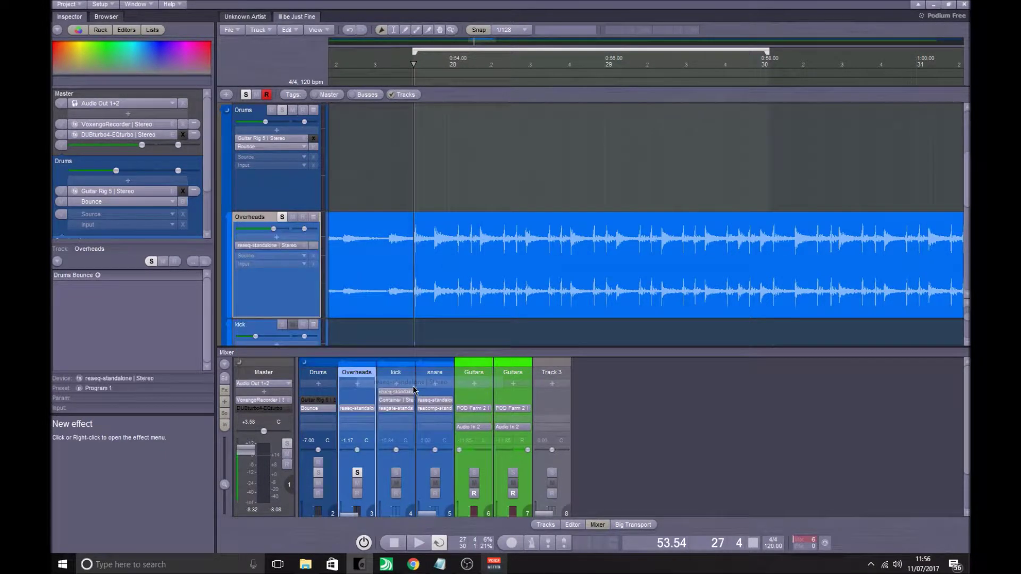
left_click(250, 245)
left_click_drag(324, 35, 495, 120)
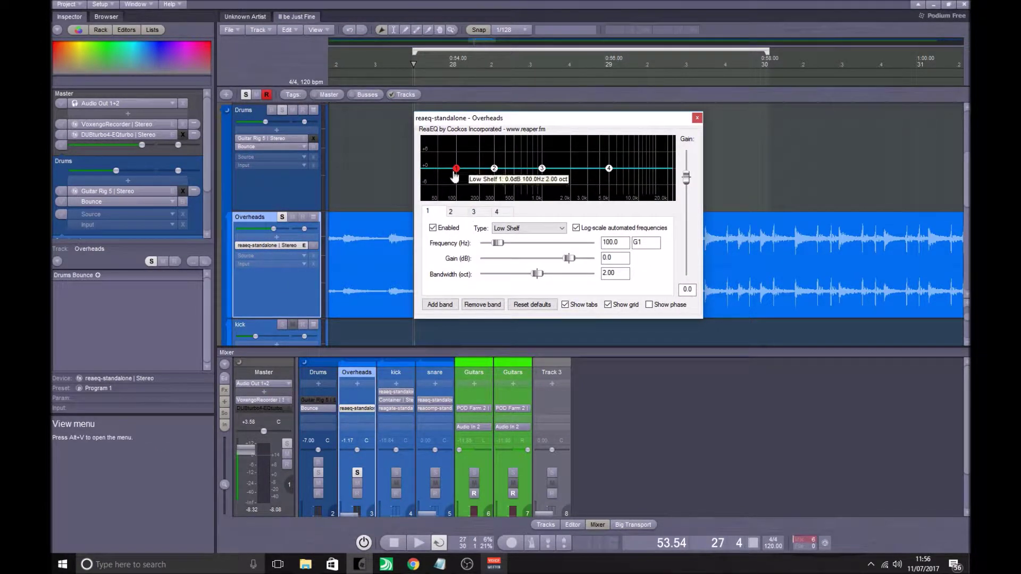
- Cut EQ band 1's low shelf to -inf dB at about 144.1 Hz with a bandwidth of 1.64 oct
left_click_drag(456, 168, 451, 218)
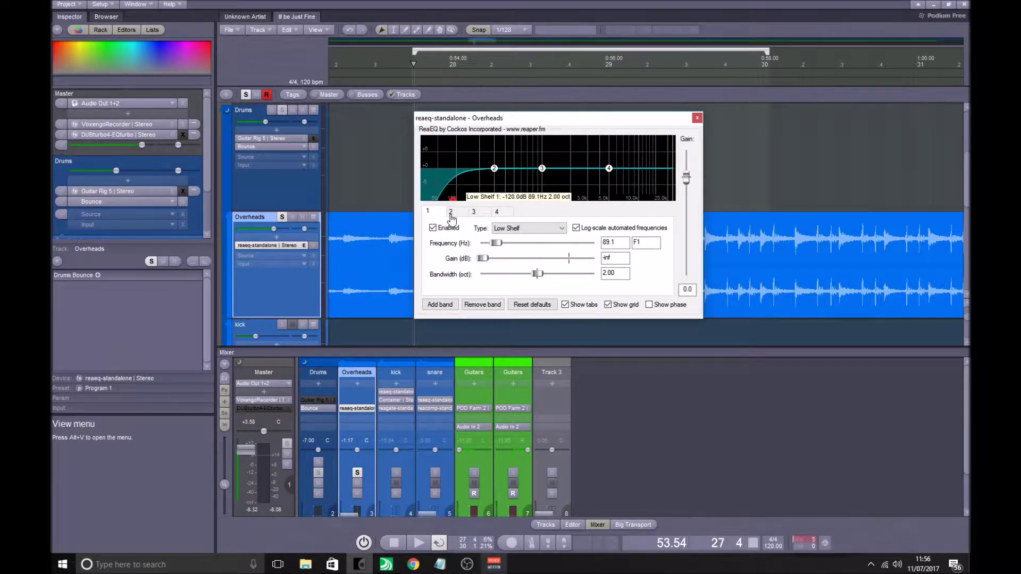
left_click_drag(452, 218, 459, 226)
left_click_drag(537, 274, 527, 275)
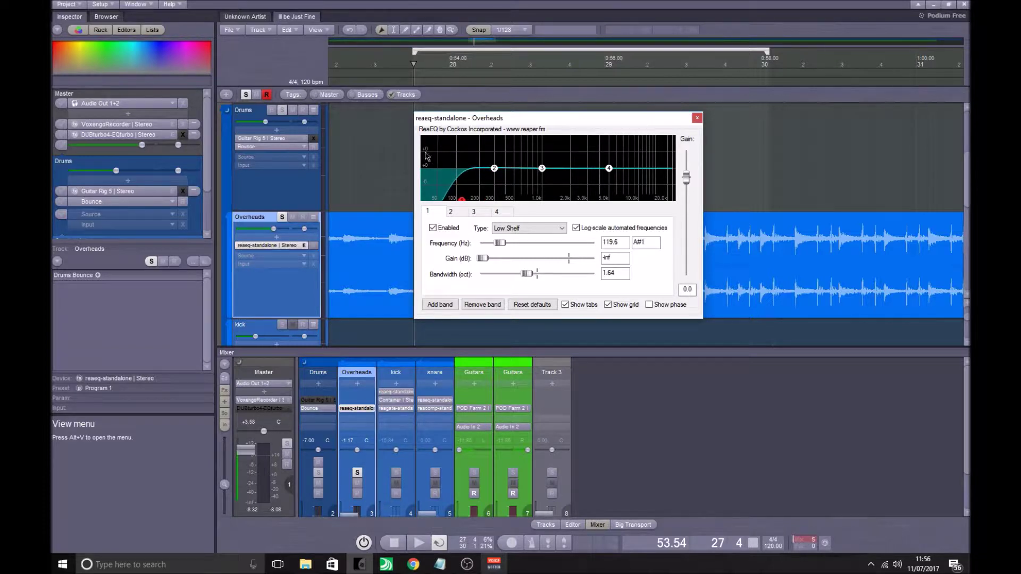
left_click_drag(462, 200, 468, 212)
- Change EQ band 1 to High Pass and sweep its frequency during playback, settling at about 193.5 Hz
left_click(529, 228)
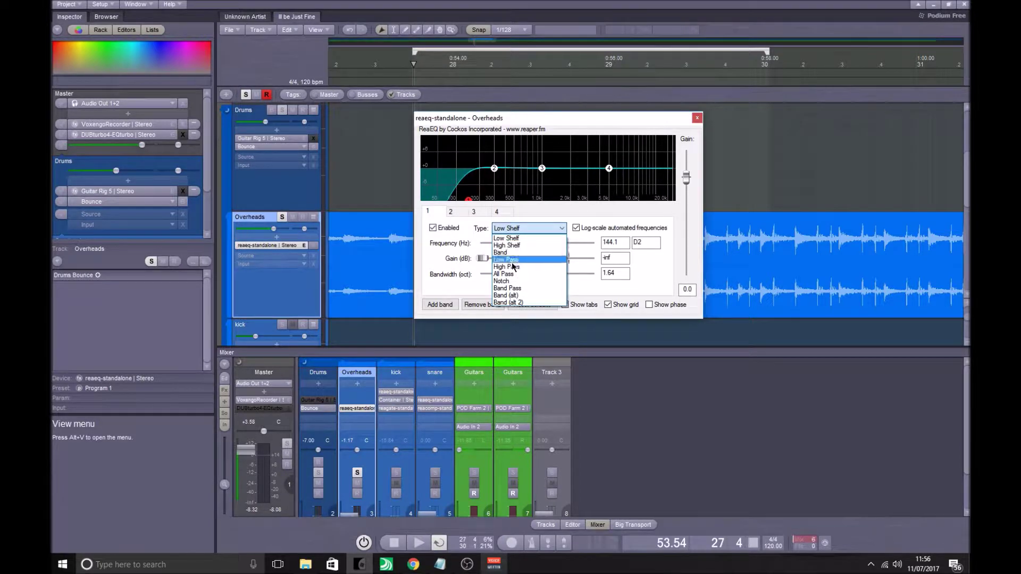
left_click(514, 266)
left_click_drag(468, 189, 473, 212)
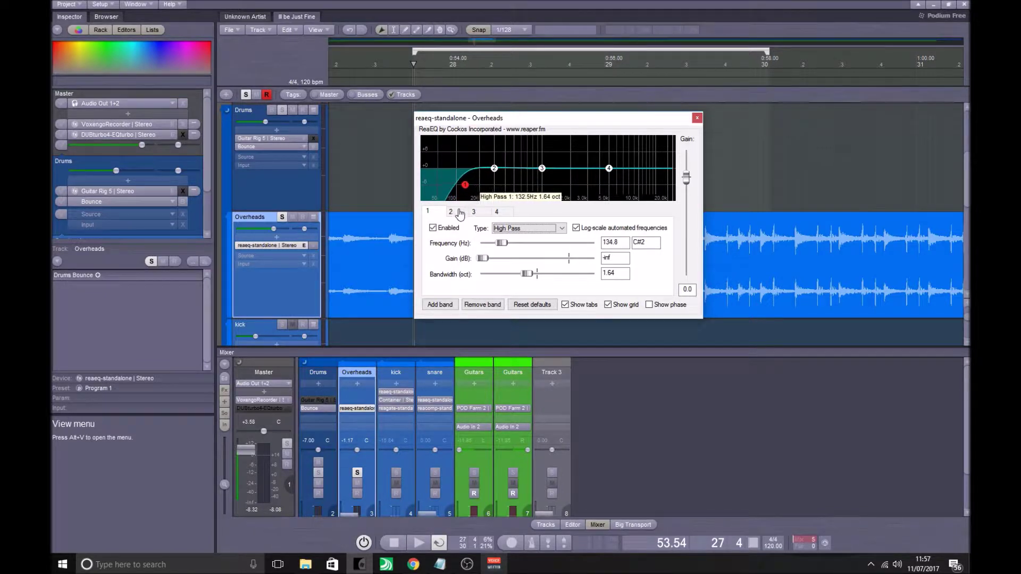
left_click_drag(460, 214, 452, 213)
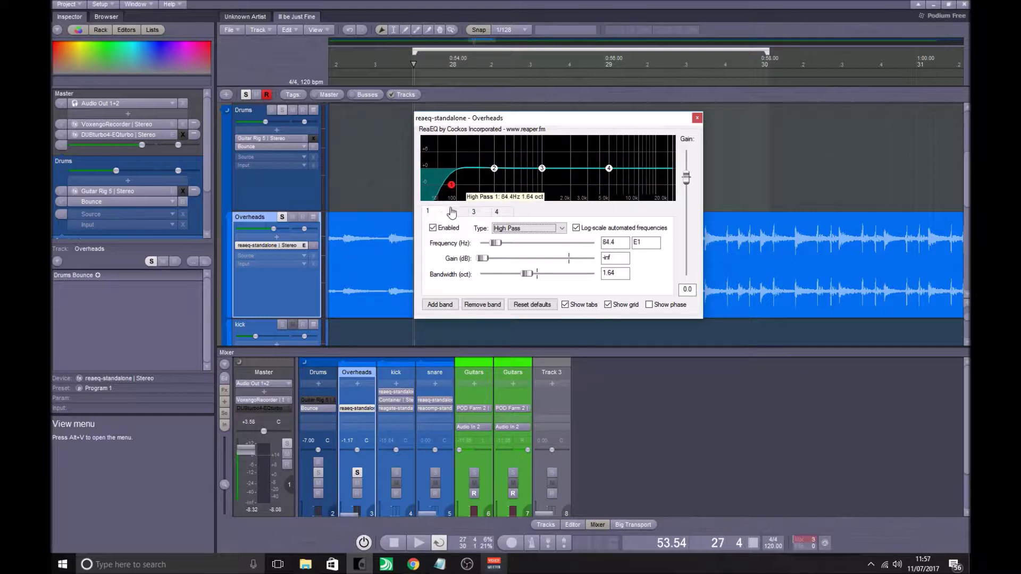
key("space")
left_click_drag(450, 185, 481, 206)
key("space")
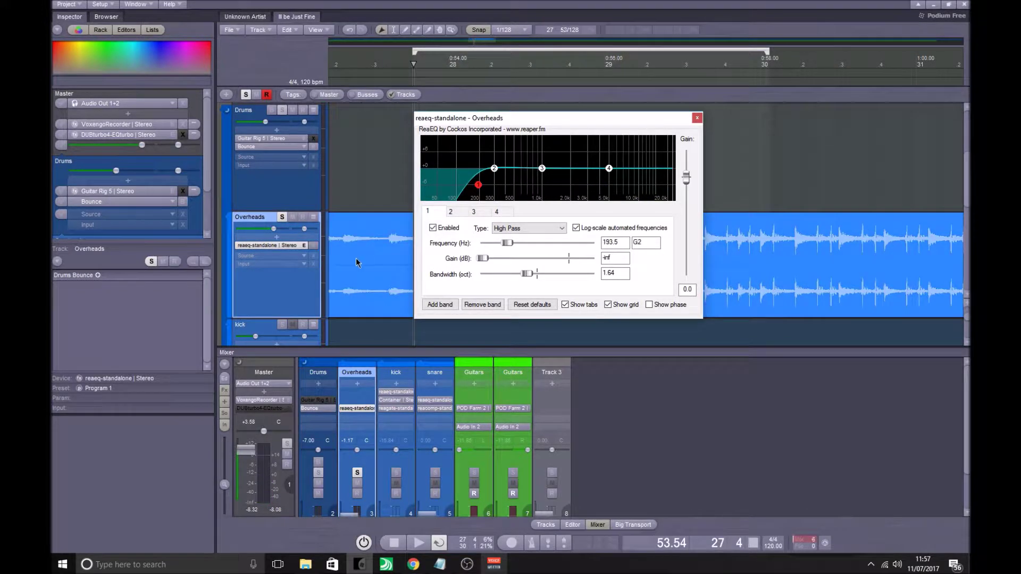
- Play the loop and switch EQ band 1 off and on to compare the overheads with and without it
scroll(357, 263, "down", 2)
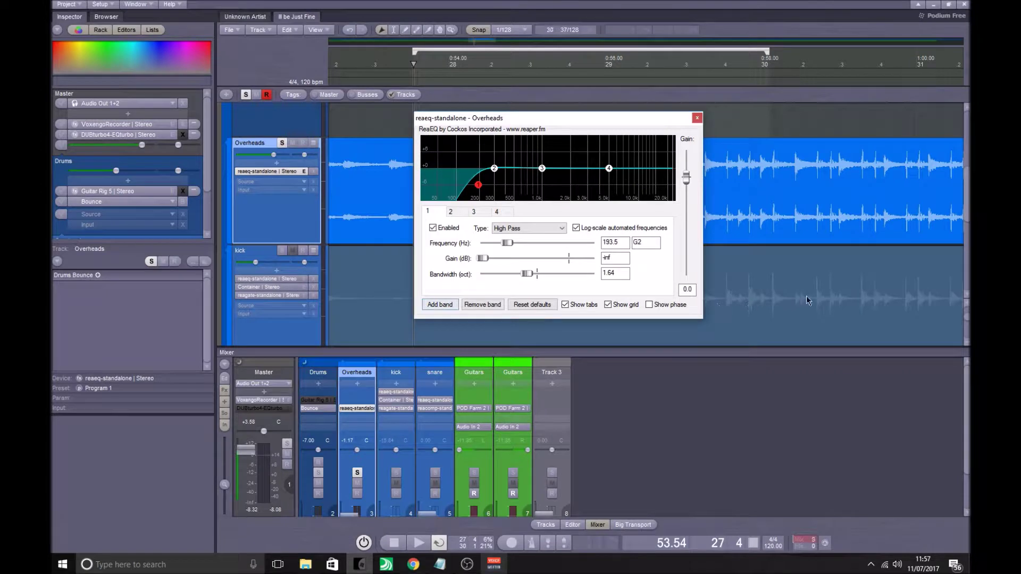
scroll(290, 274, "up", 1)
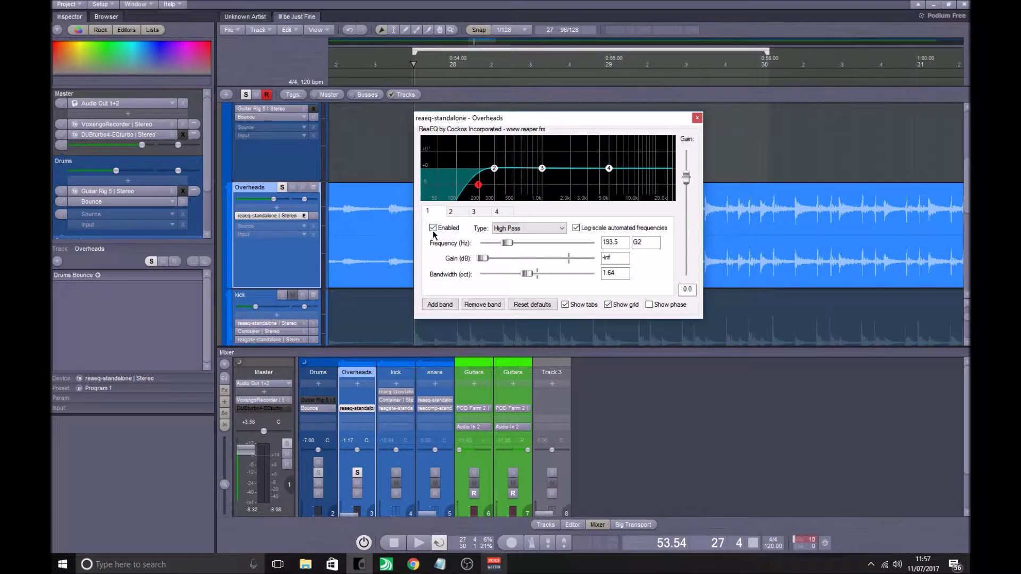
key("space")
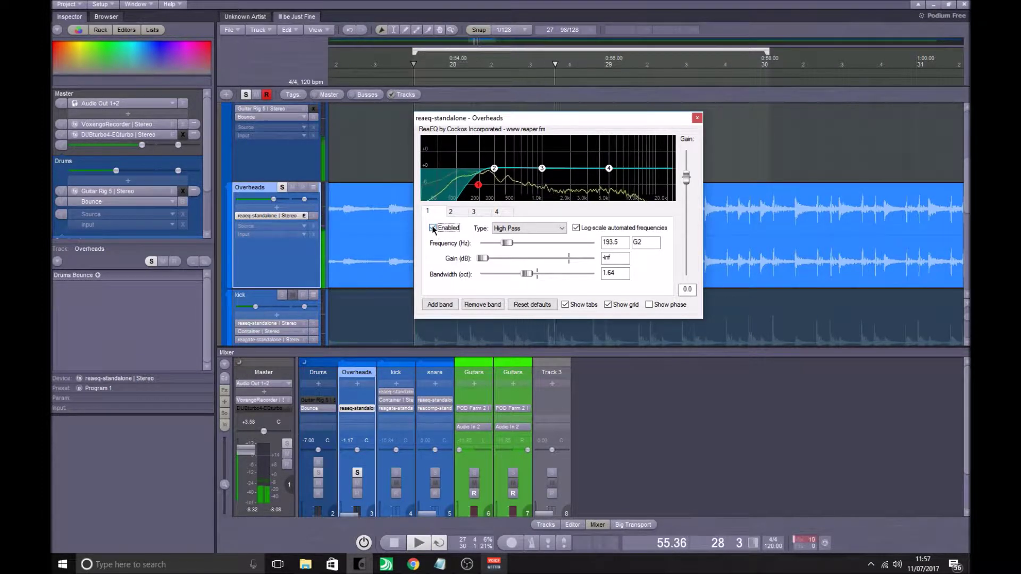
left_click(433, 228)
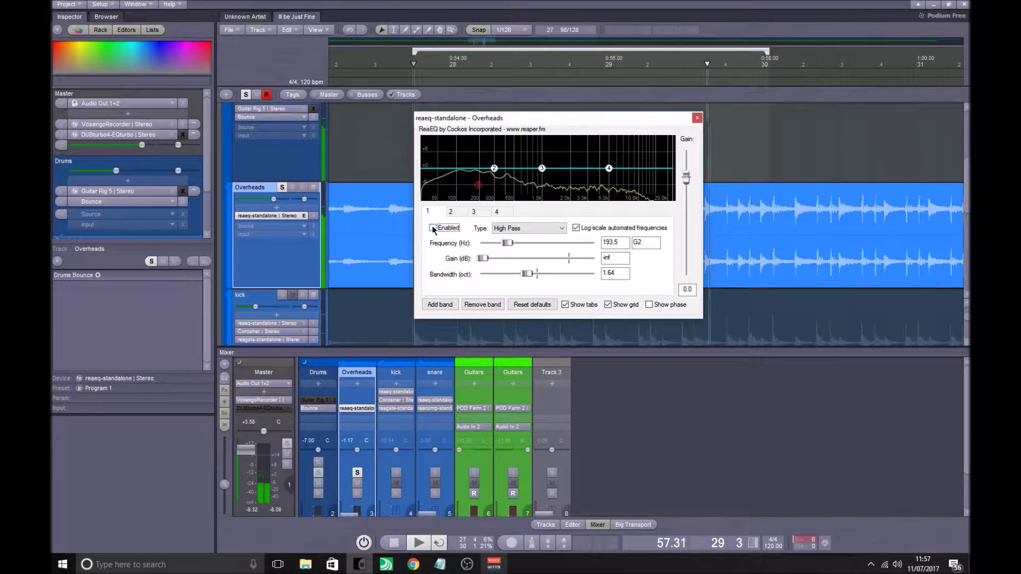
left_click(433, 228)
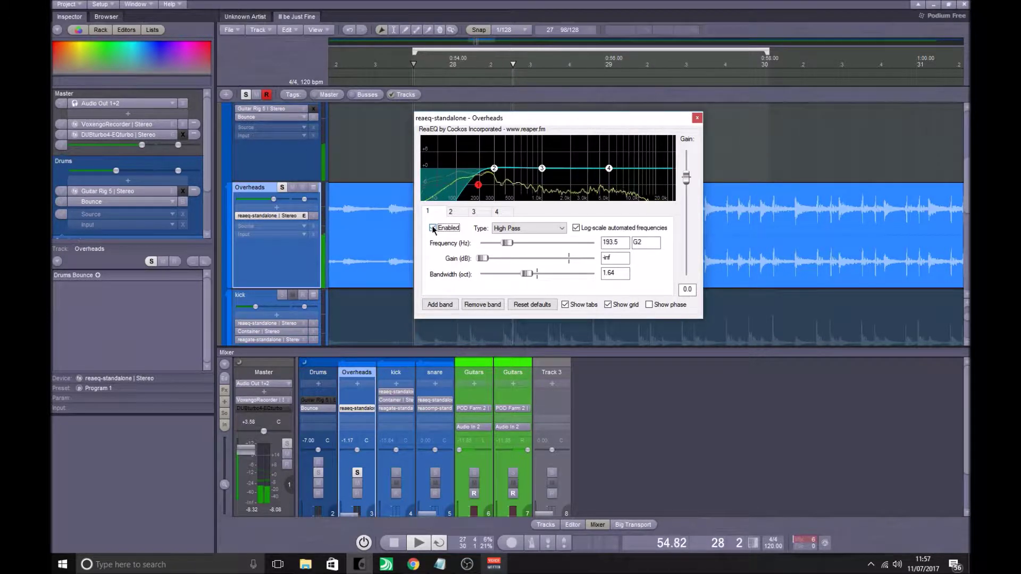
left_click(433, 229)
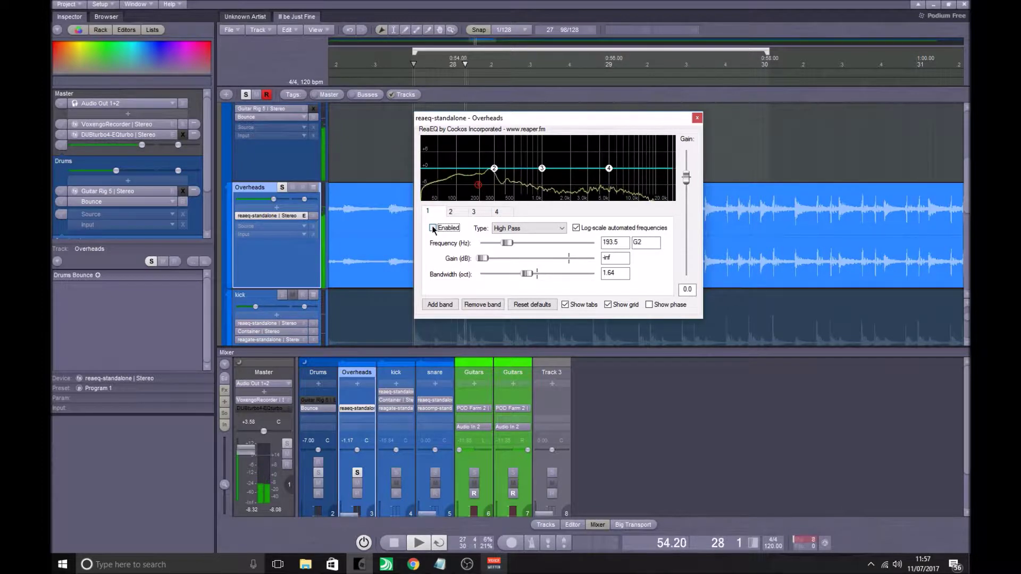
left_click(433, 228)
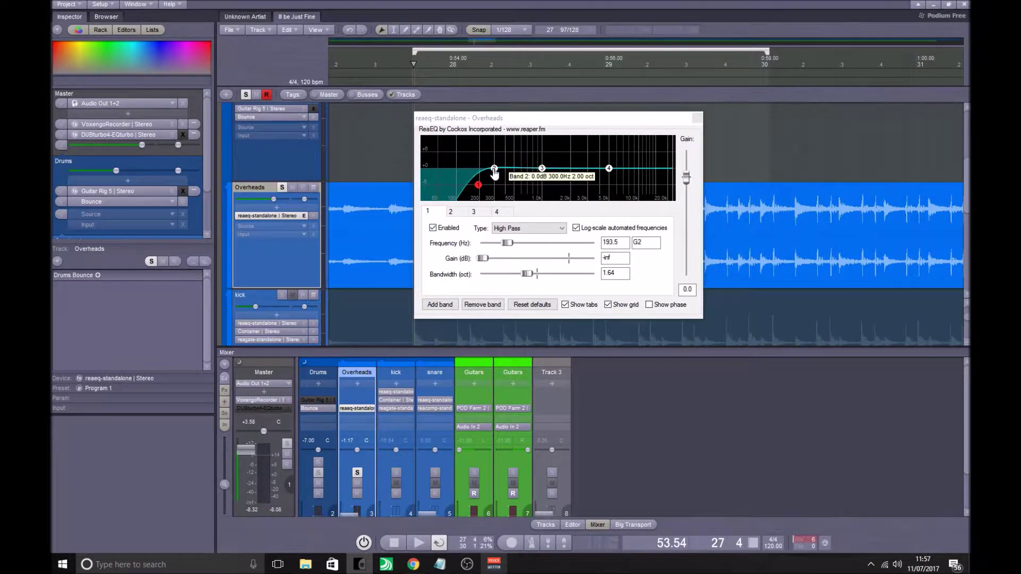
- Boost EQ band 2 to about 14.8 dB with a 0.41 oct bandwidth and sweep it to about 423.9 Hz during playback
left_click(495, 170)
left_click_drag(494, 171, 508, 167)
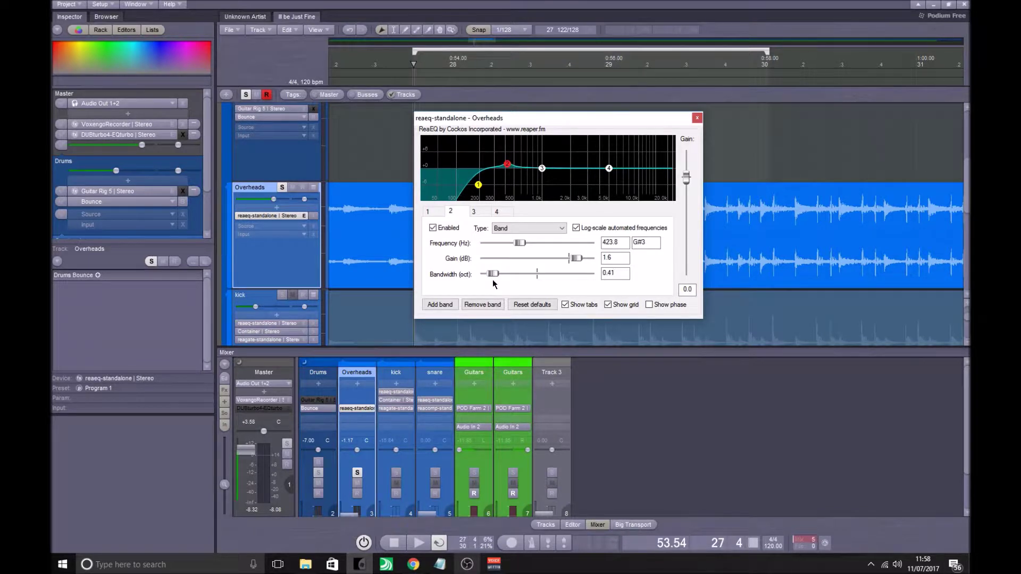
left_click_drag(508, 169, 509, 141)
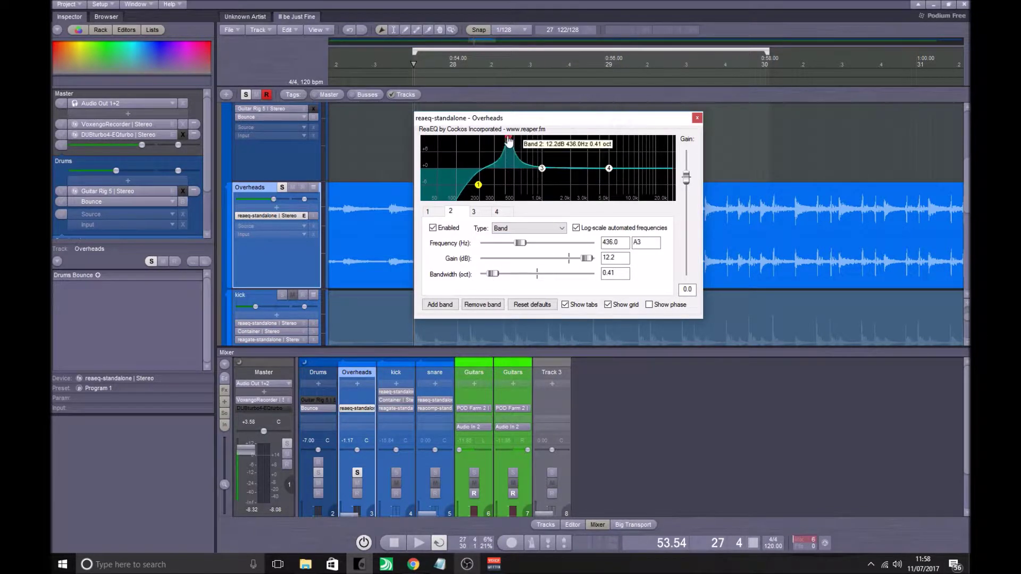
key("space")
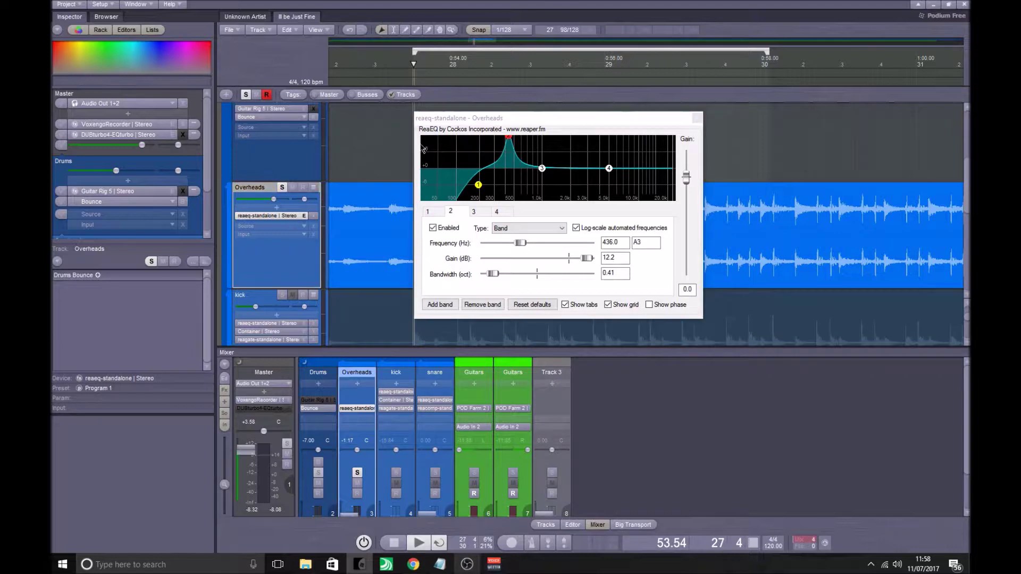
left_click_drag(511, 142, 511, 138)
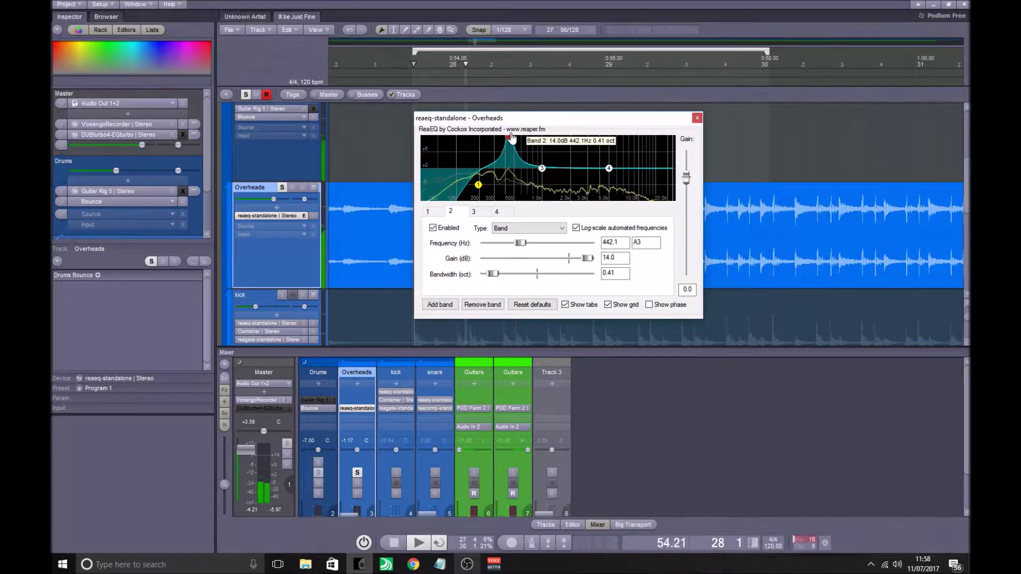
left_click_drag(511, 138, 510, 137)
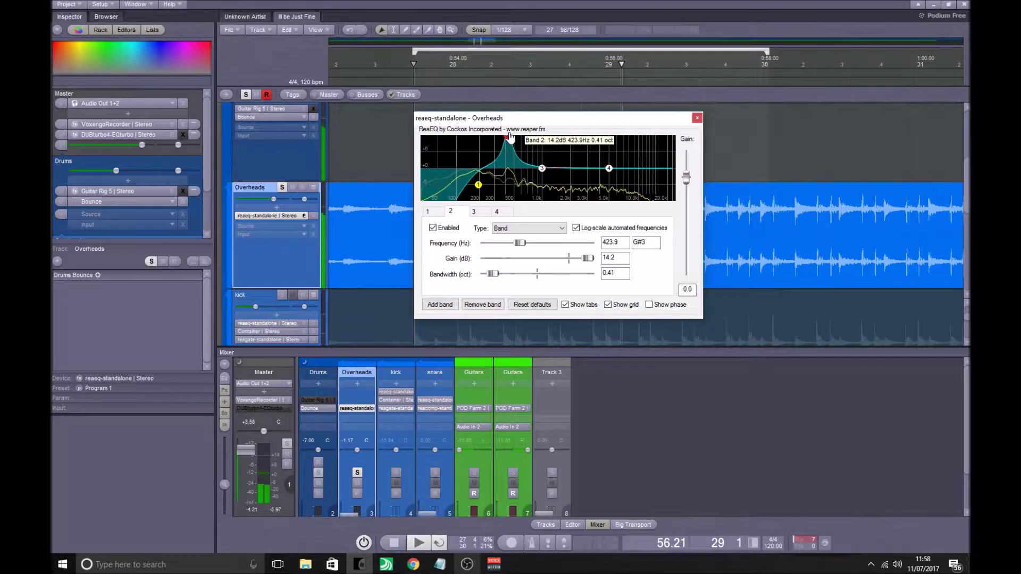
left_click_drag(509, 138, 510, 135)
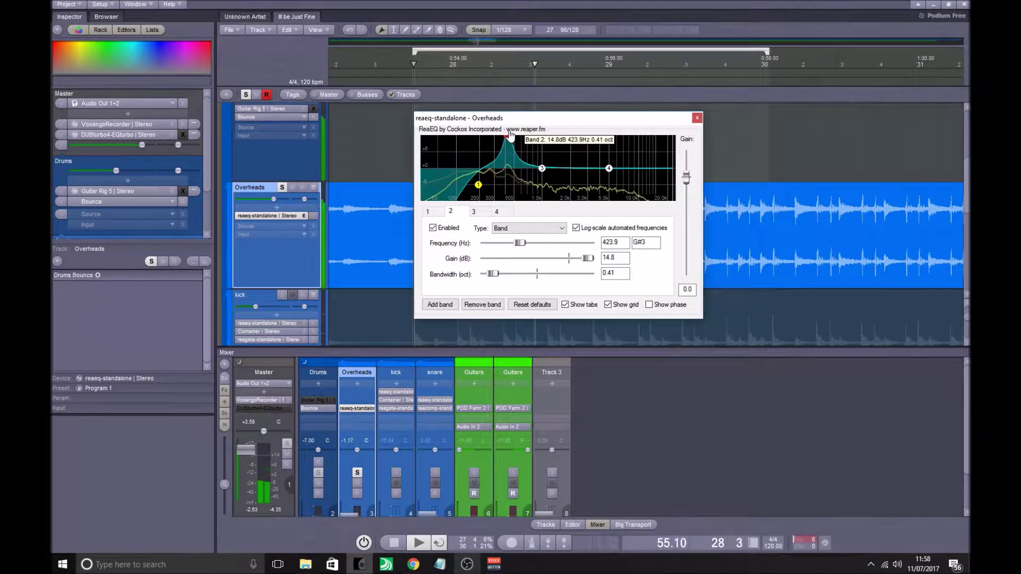
- Narrow EQ band 2's bandwidth to 0.15 oct and cut its gain to -5.7 dB, stopping playback
left_click_drag(490, 274, 488, 273)
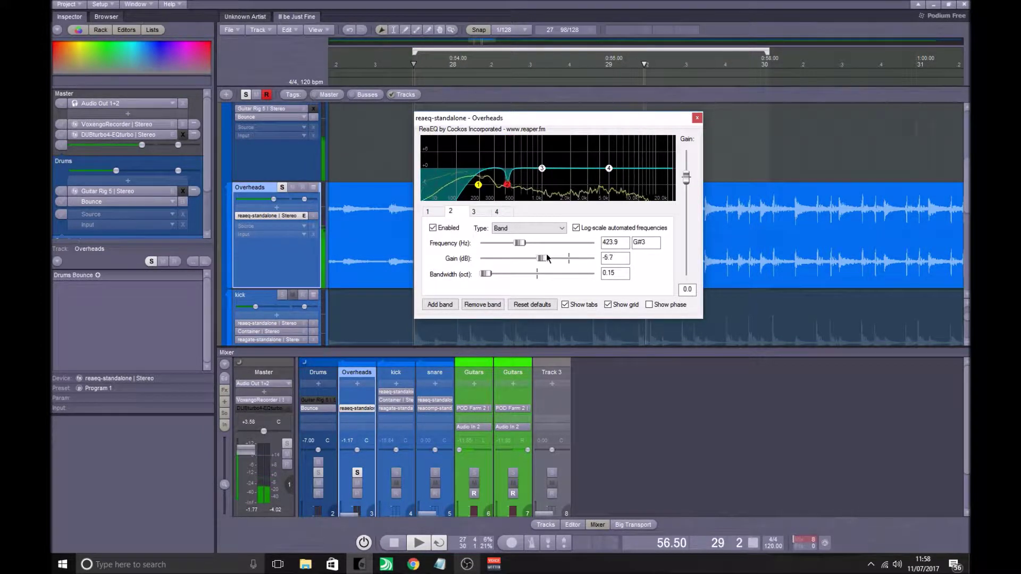
left_click_drag(549, 259, 547, 258)
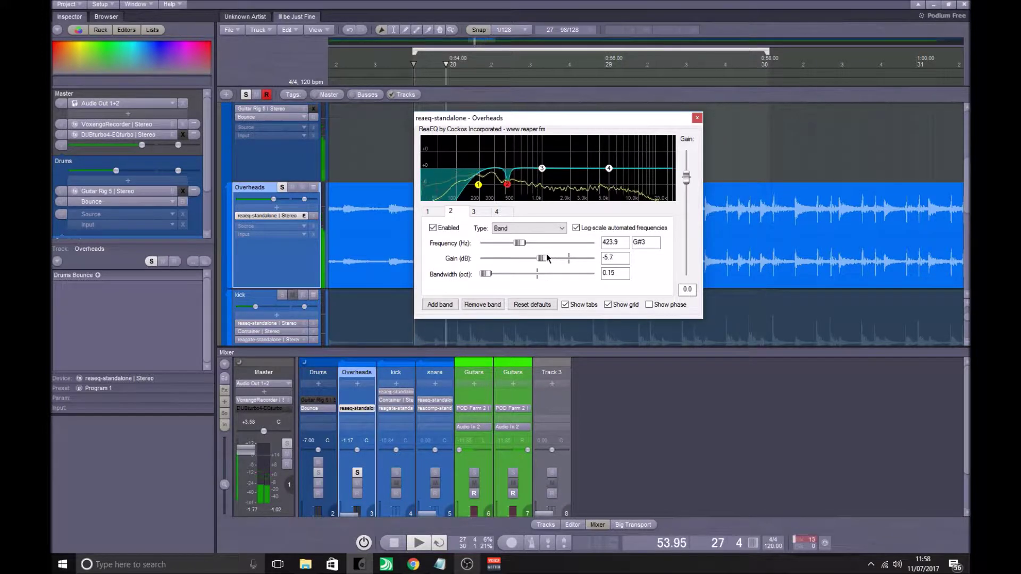
key("space")
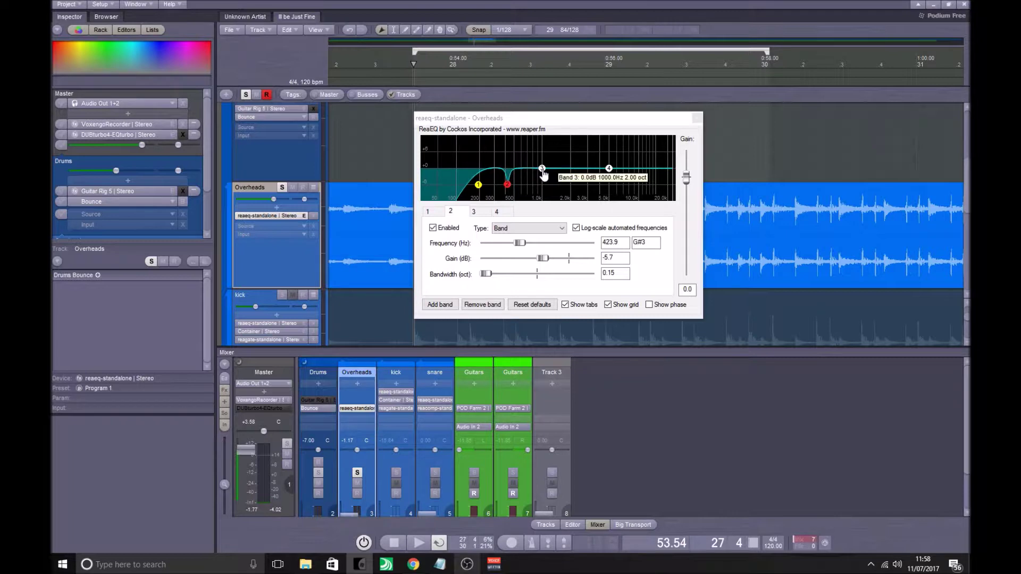
- Move EQ band 3 to about 713.6 Hz at 1.0 dB and narrow its bandwidth to 0.29 oct
left_click_drag(543, 171, 529, 172)
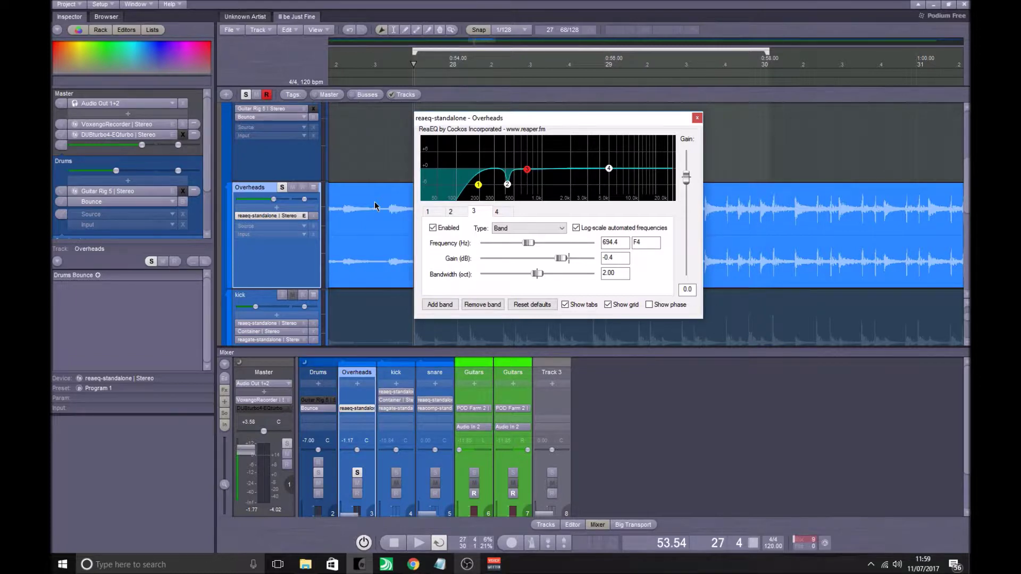
mouse_move(508, 191)
left_click(508, 186)
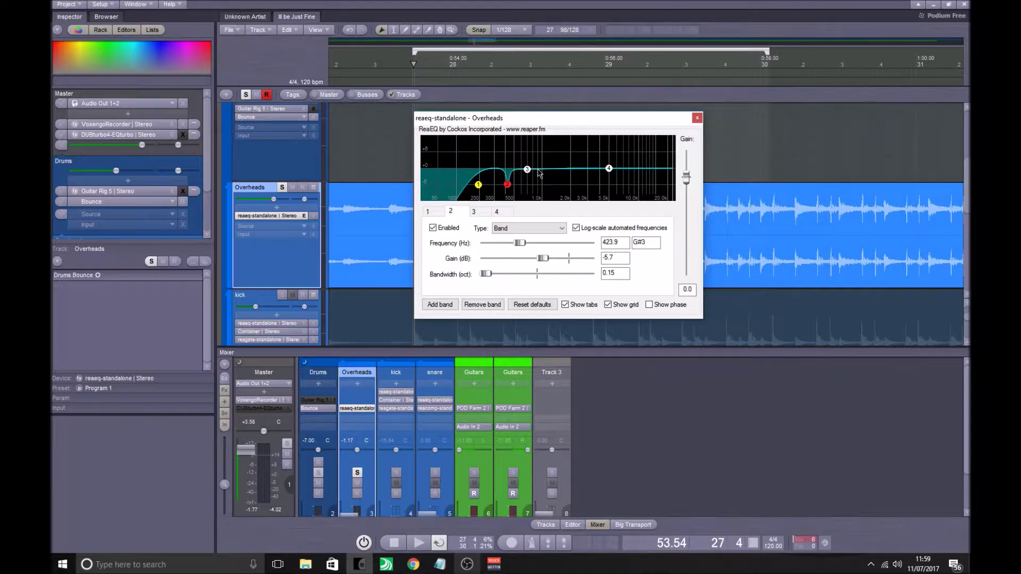
mouse_move(529, 172)
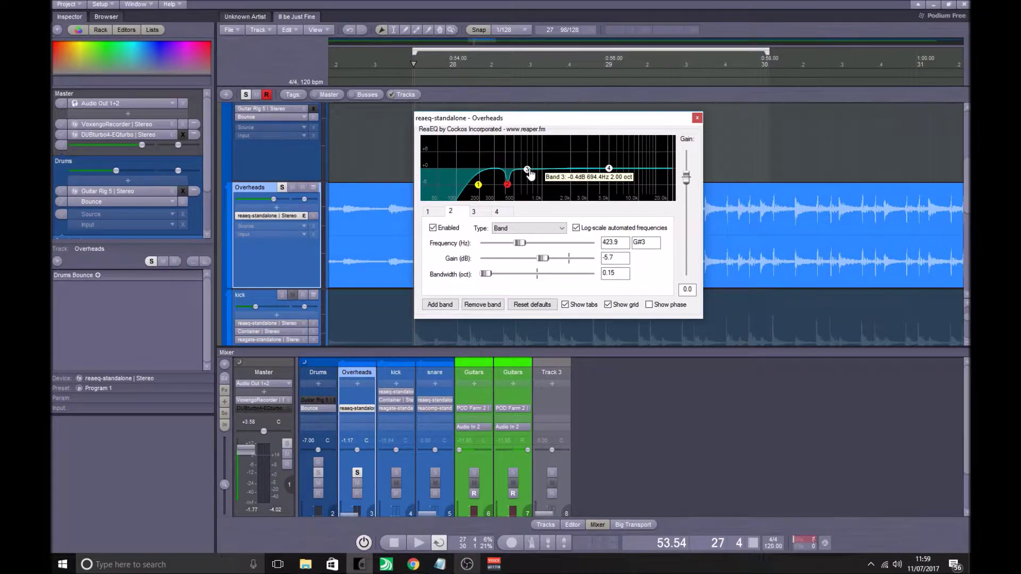
left_click(528, 172)
left_click_drag(530, 173, 530, 174)
left_click_drag(526, 273, 508, 276)
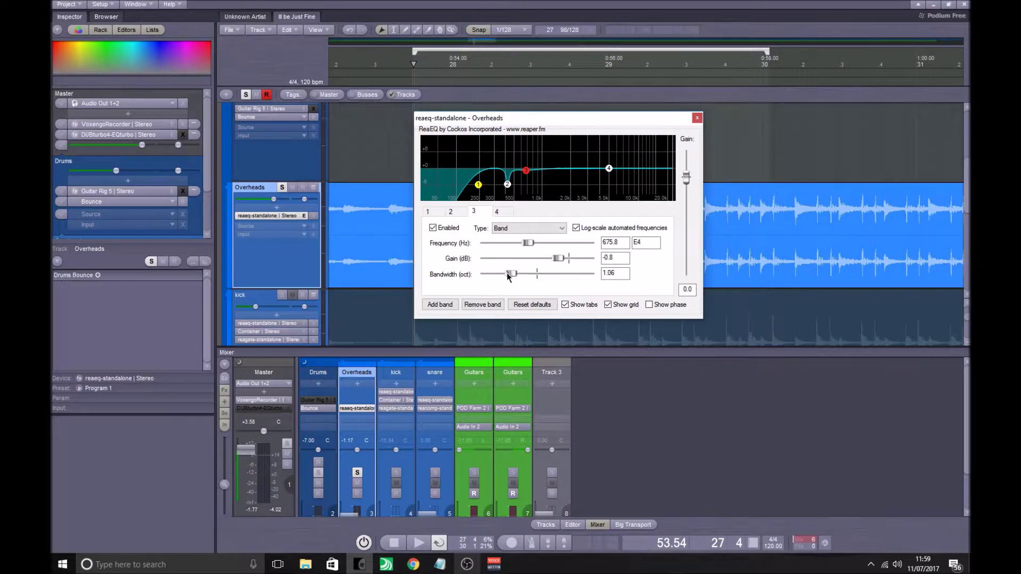
mouse_move(526, 170)
left_mouse_down()
mouse_move(529, 154)
mouse_move(528, 166)
left_mouse_up()
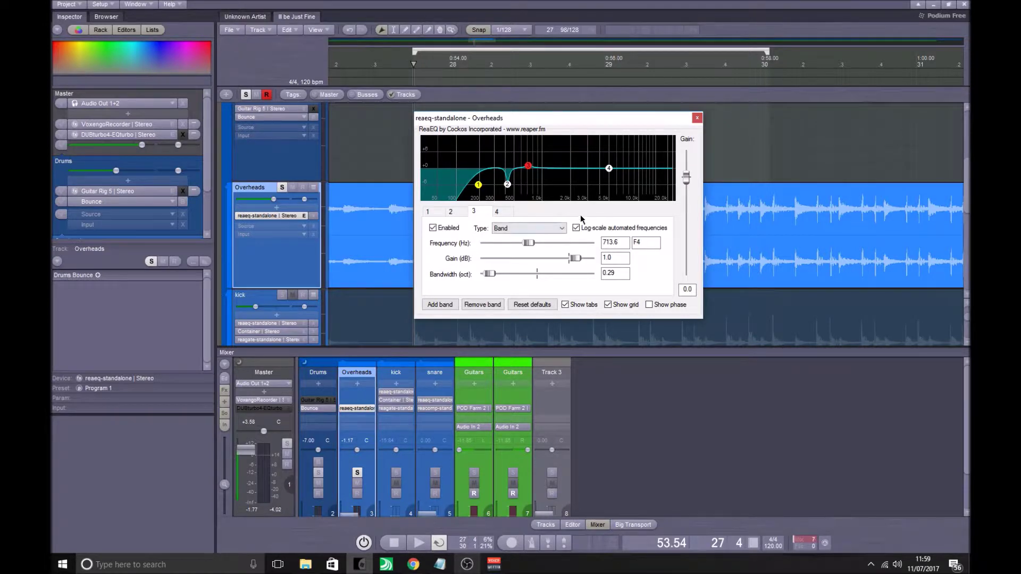
- Sweep a strongly boosted EQ band 3 to about 735.1 Hz during playback, narrow it to 0.15 oct and cut it to -6.5 dB
key("space")
left_click_drag(529, 166, 527, 136)
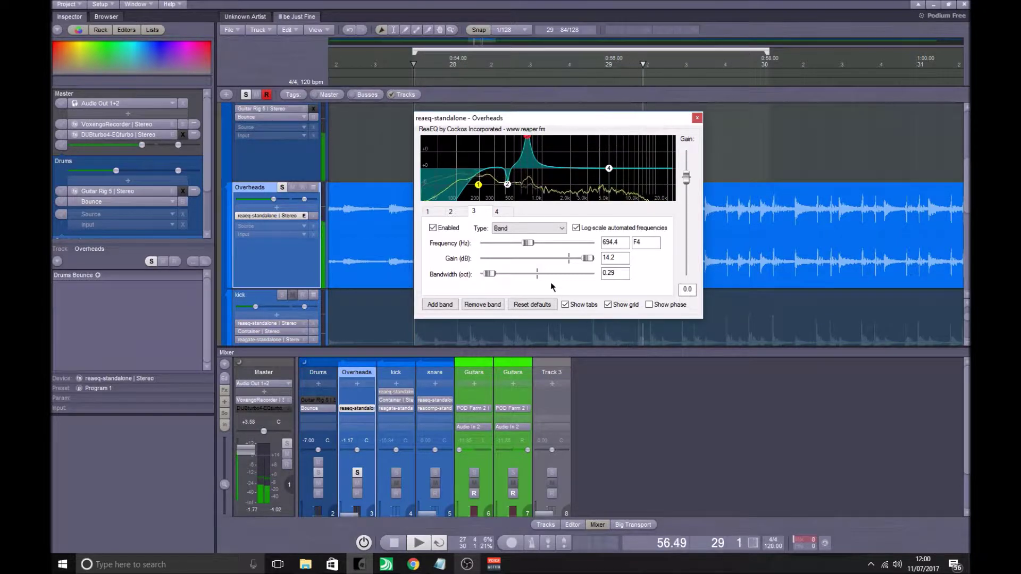
left_click_drag(489, 274, 488, 274)
left_click_drag(527, 138, 526, 139)
left_click_drag(487, 273, 528, 242)
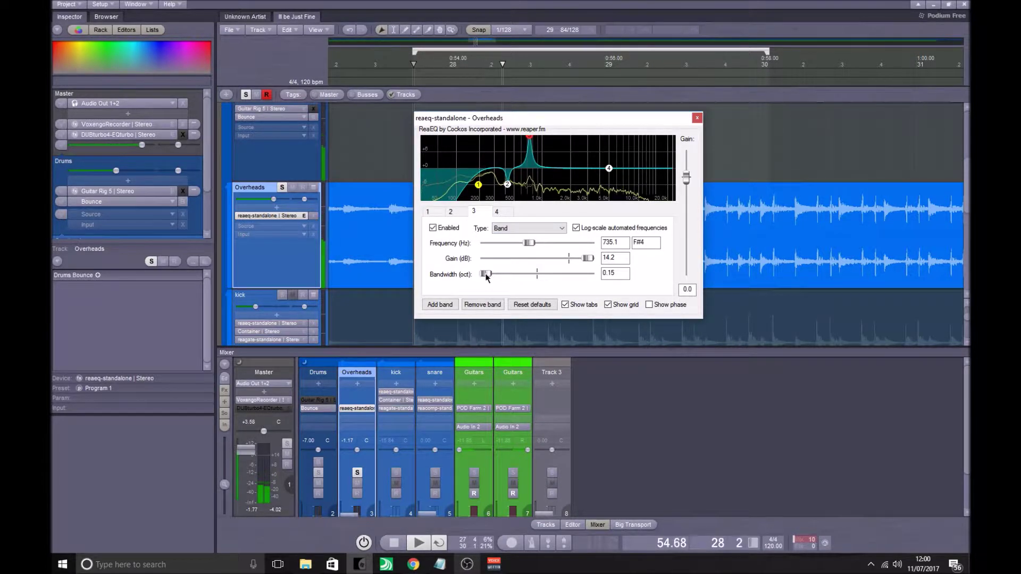
left_click_drag(588, 259, 544, 262)
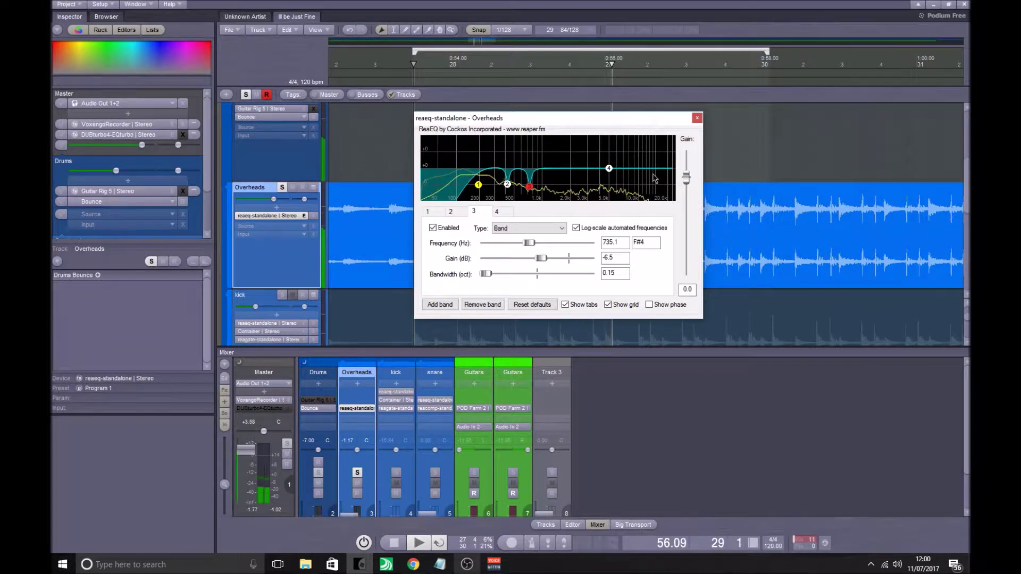
- Change EQ band 4 from High Shelf to Band and place it at about 7773.4 Hz with a 2.2 dB boost
mouse_move(612, 170)
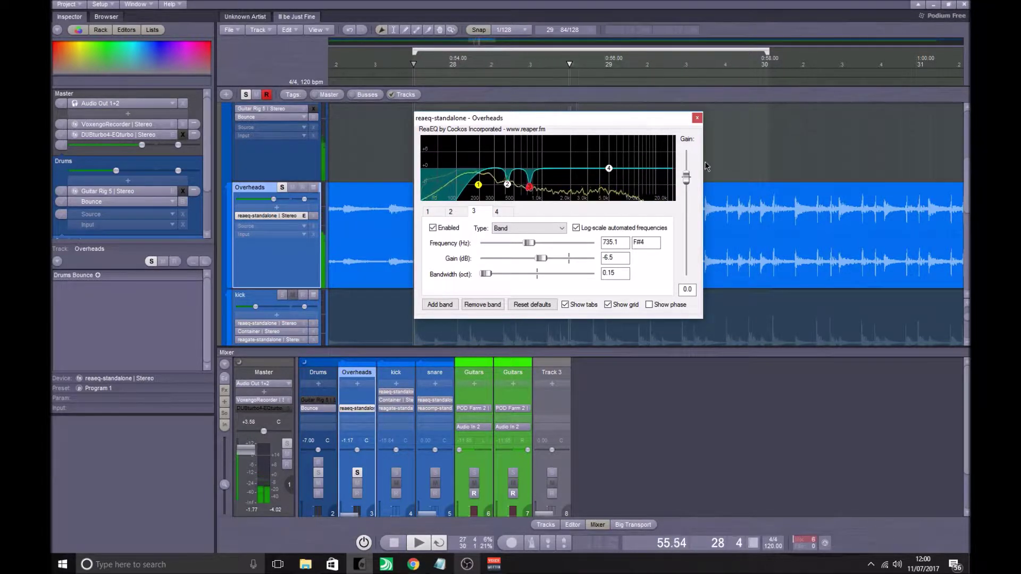
mouse_move(610, 169)
left_mouse_down()
mouse_move(615, 178)
mouse_move(622, 170)
left_mouse_up()
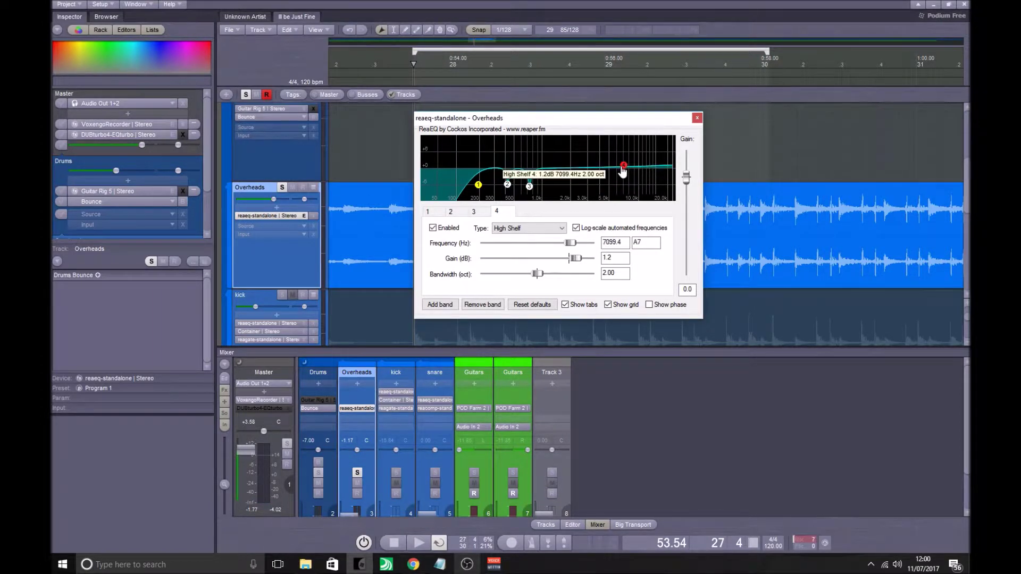
left_click(545, 228)
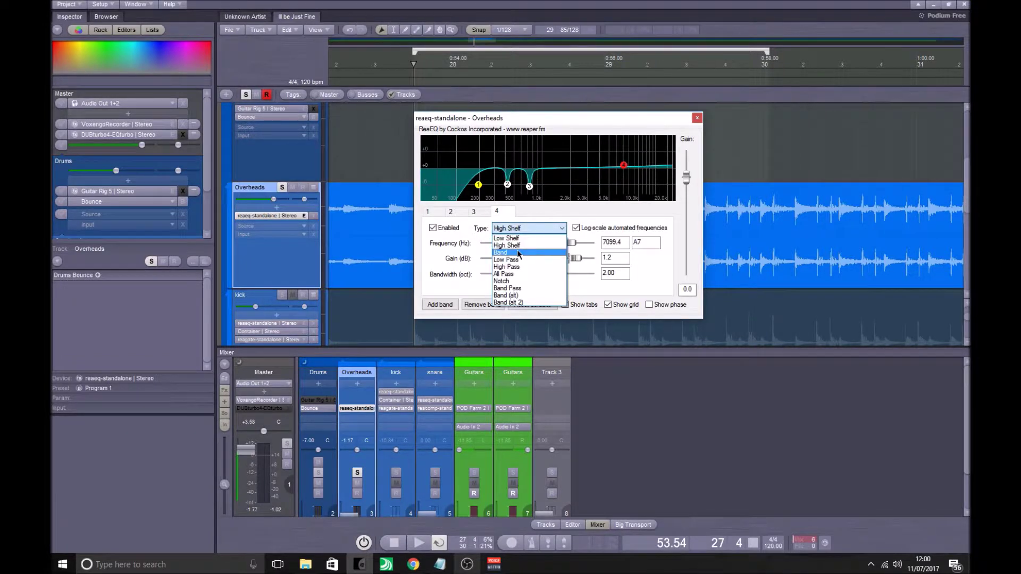
left_click(500, 253)
left_click_drag(624, 165, 631, 166)
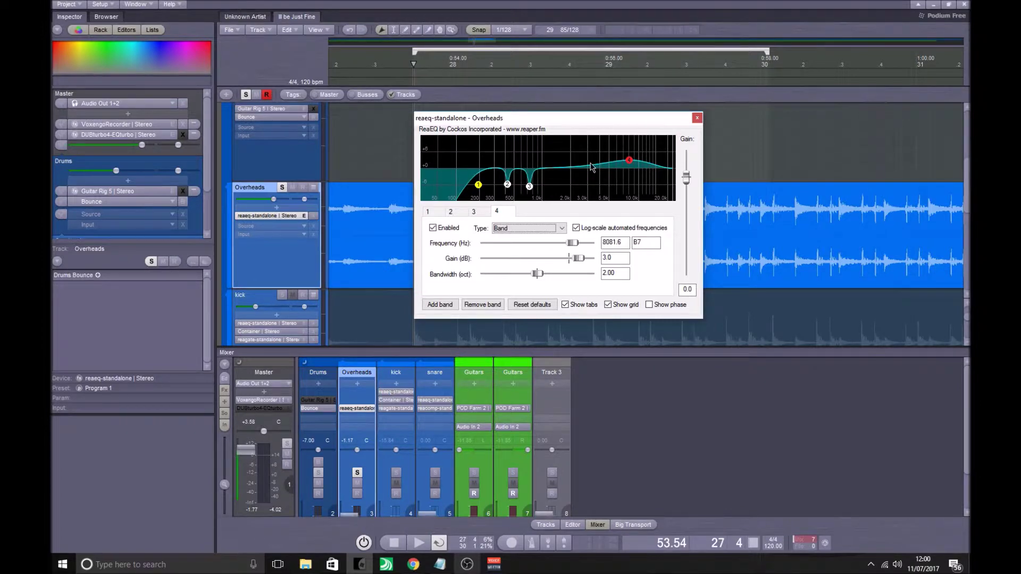
left_click_drag(630, 162, 628, 166)
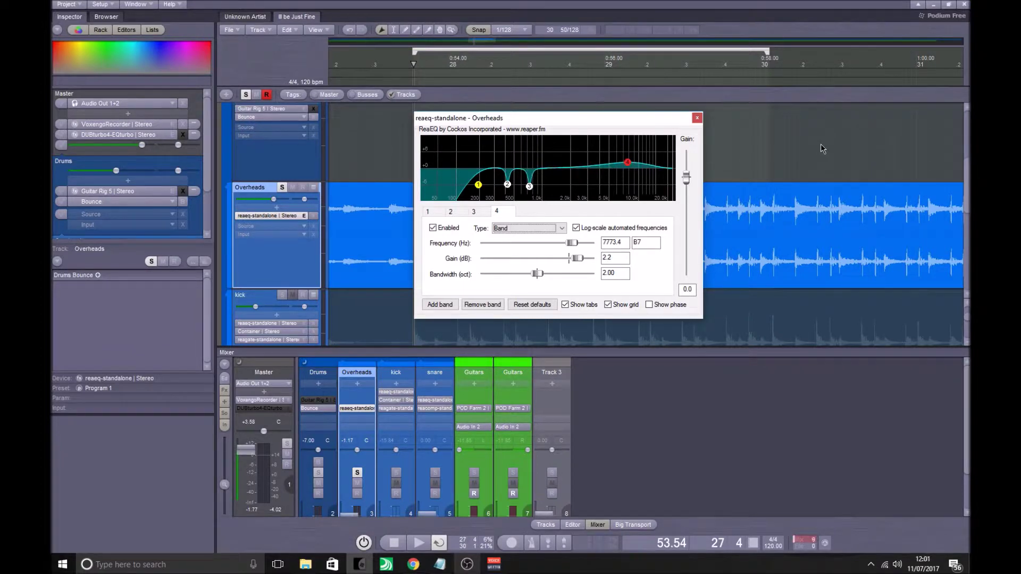
- Narrow EQ band 4 to 1.10 oct during playback and adjust it to about 8622.4 Hz with a 2.6 dB boost
key("space")
left_click_drag(628, 166, 626, 166)
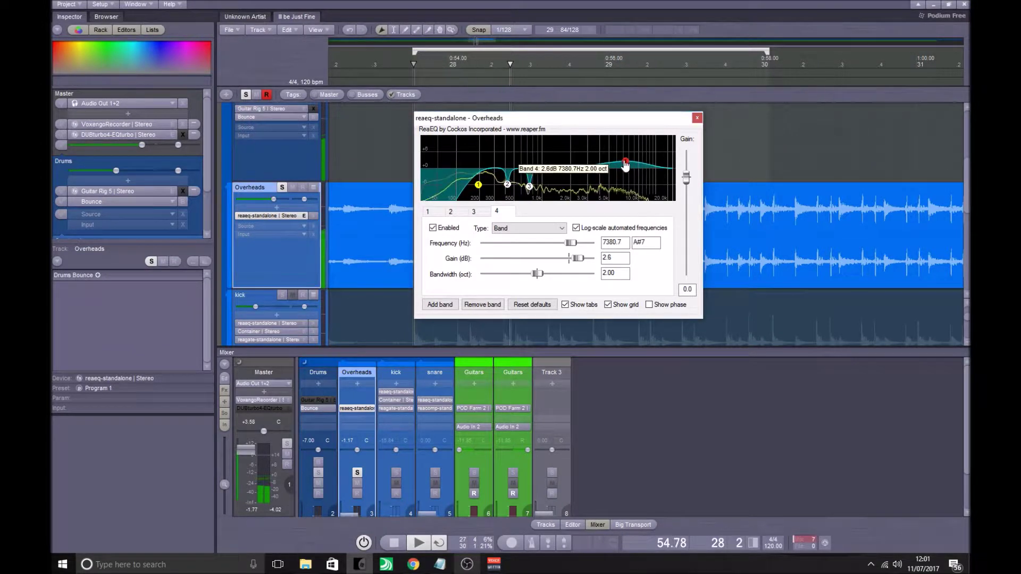
left_click_drag(576, 260, 512, 274)
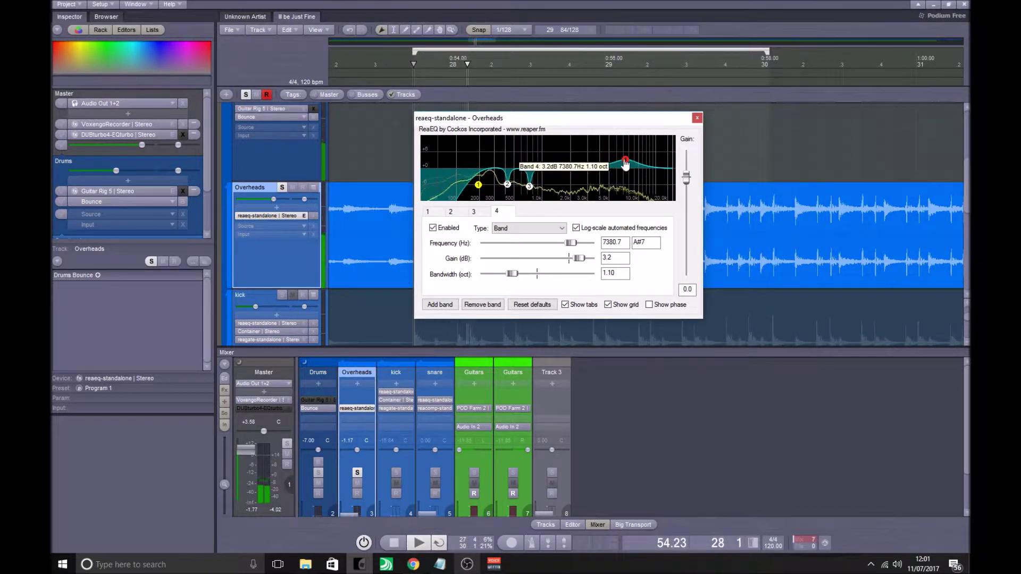
mouse_move(626, 165)
left_mouse_down()
mouse_move(652, 166)
mouse_move(620, 152)
mouse_move(633, 165)
left_mouse_up()
left_click(722, 151)
key("space")
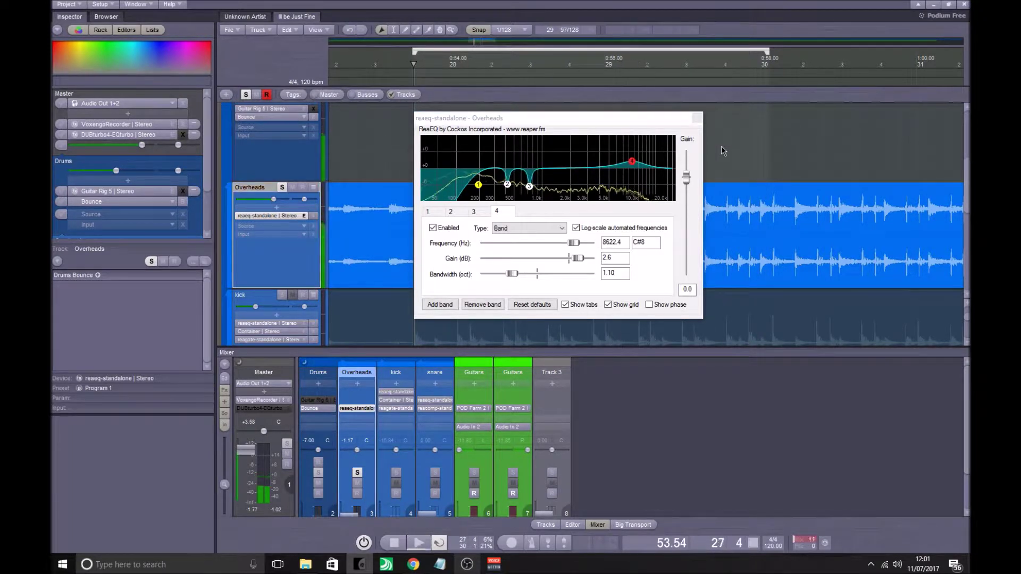
- Play the loop and switch EQ band 4 off and on to compare the overheads, leaving it enabled
left_click(634, 163)
key("space")
left_click(433, 228)
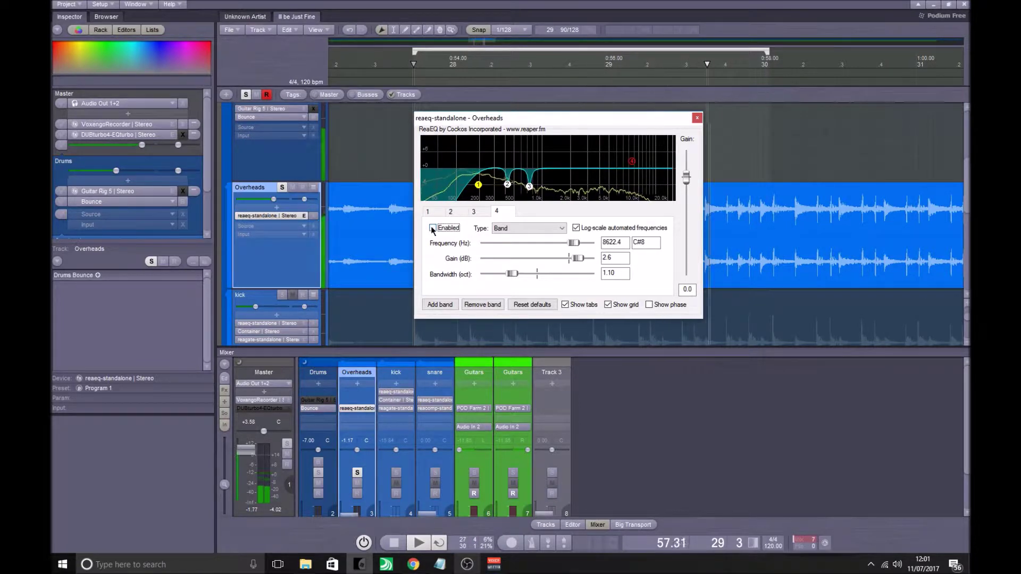
left_click(432, 228)
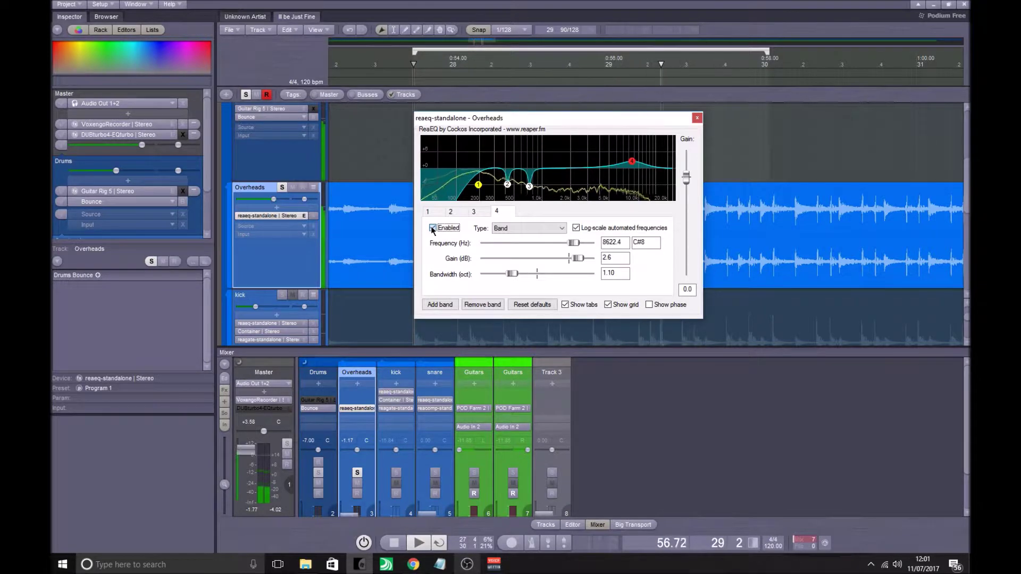
left_click(432, 228)
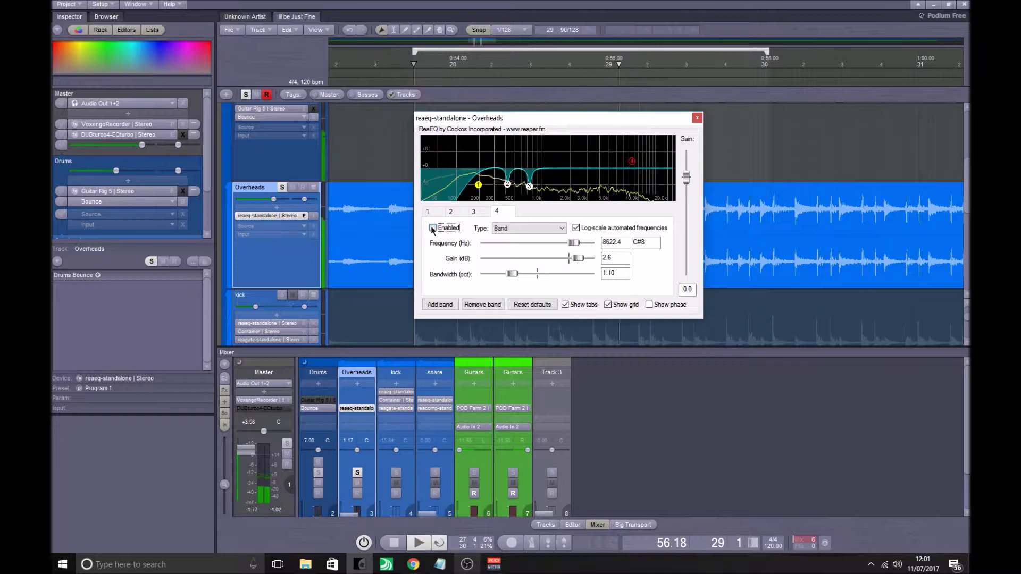
left_click(433, 228)
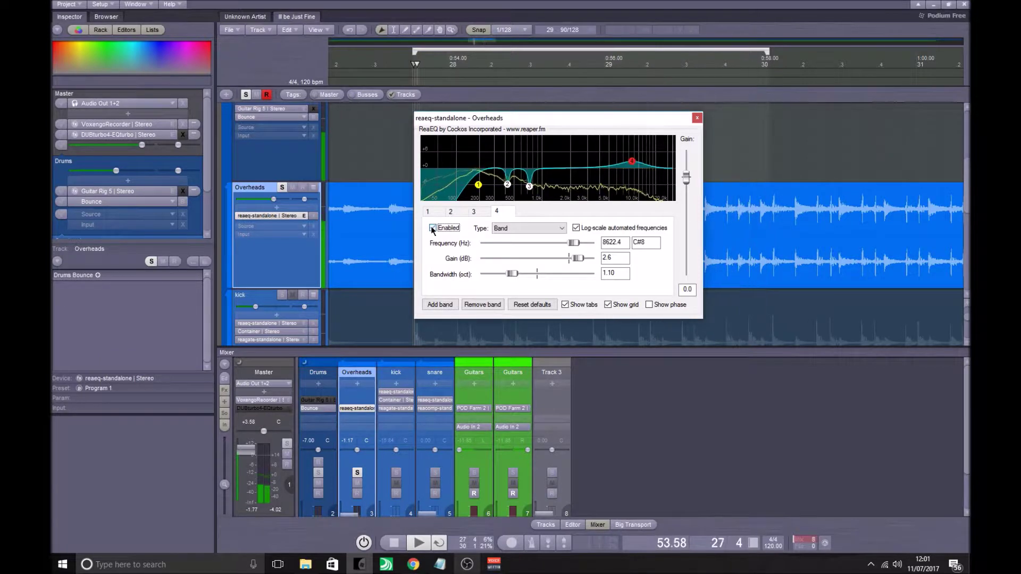
key("space")
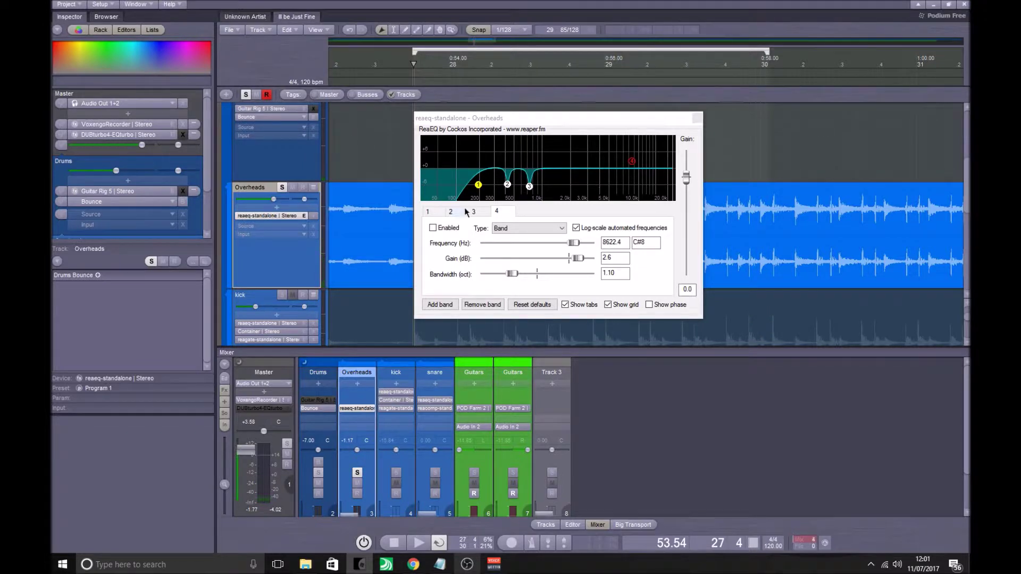
left_click(433, 229)
- Close the EQ window, insert another reaeq-standalone ahead of the existing one on the Overheads track and open it
left_click_drag(520, 123, 484, 130)
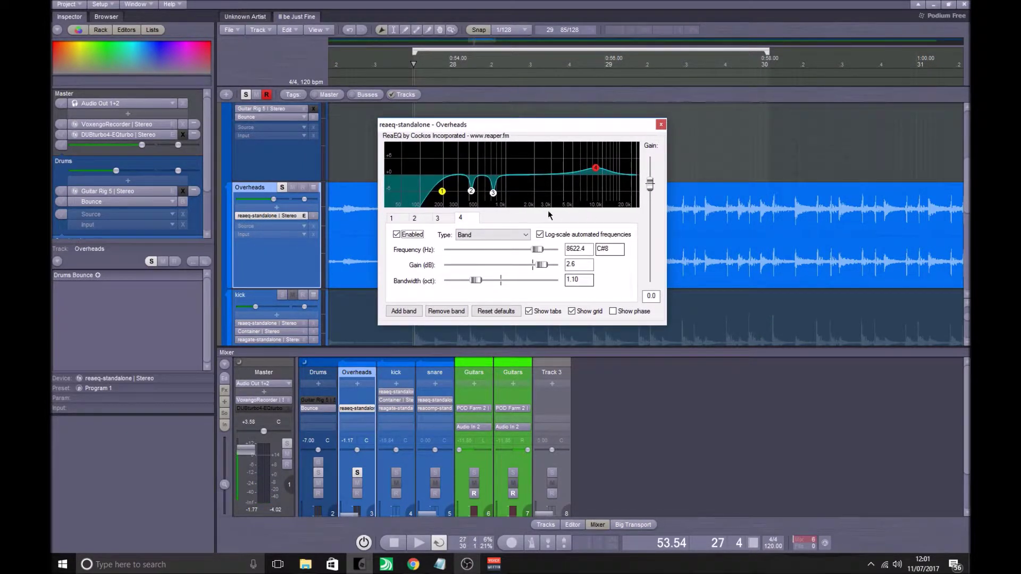
left_click(662, 124)
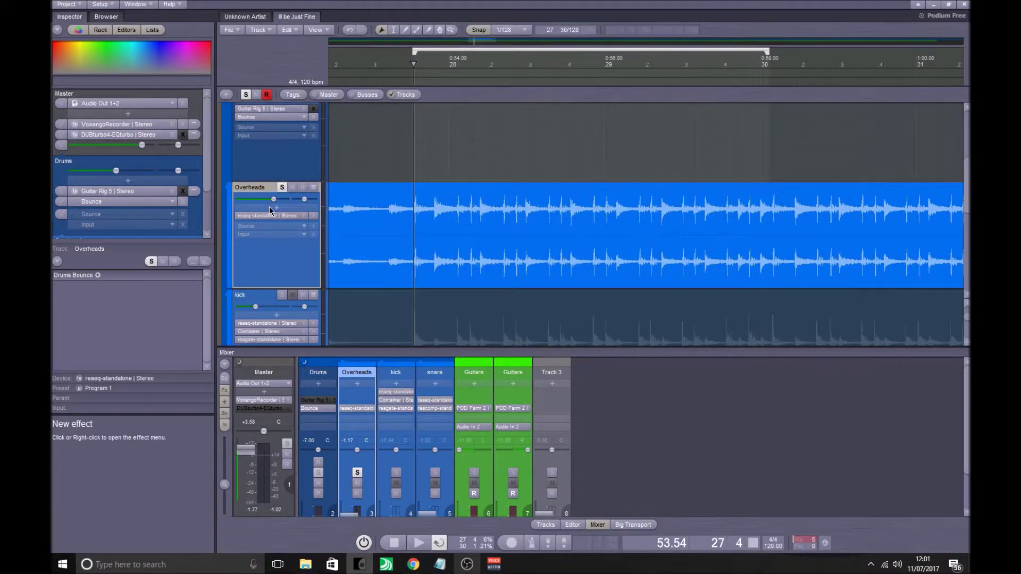
left_click(271, 206)
mouse_move(279, 292)
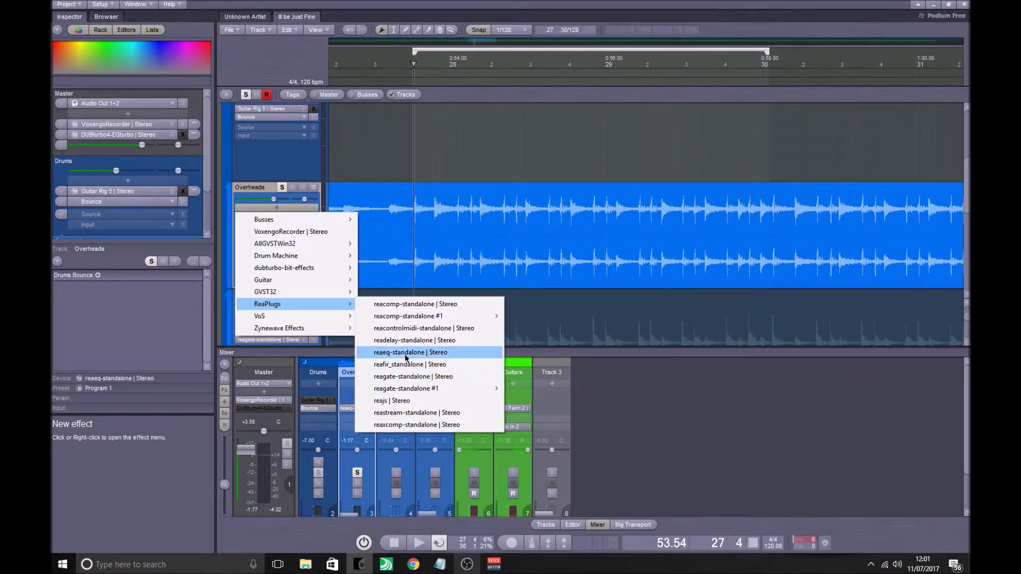
left_click(403, 352)
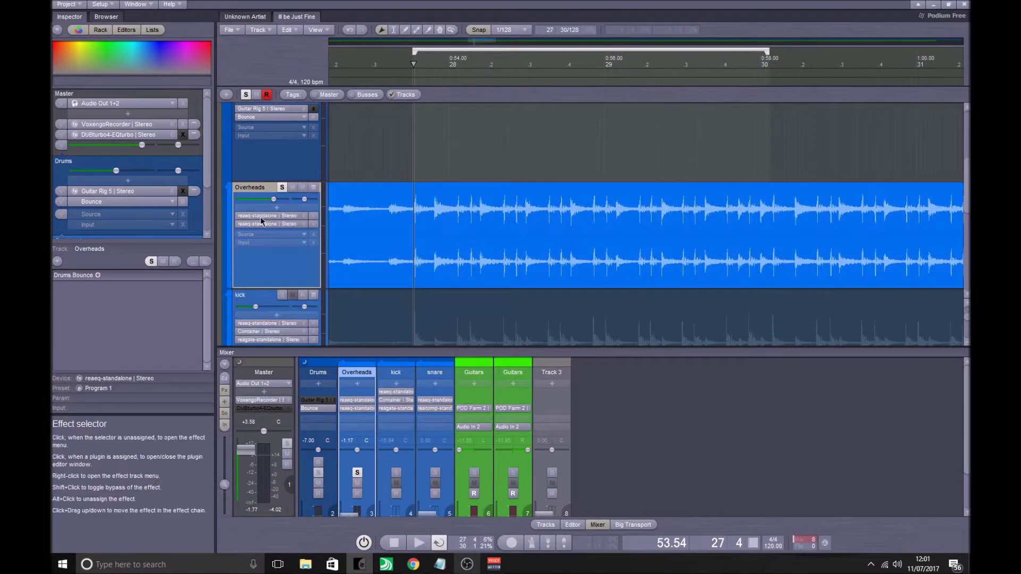
left_click(260, 216)
left_click_drag(386, 35, 555, 114)
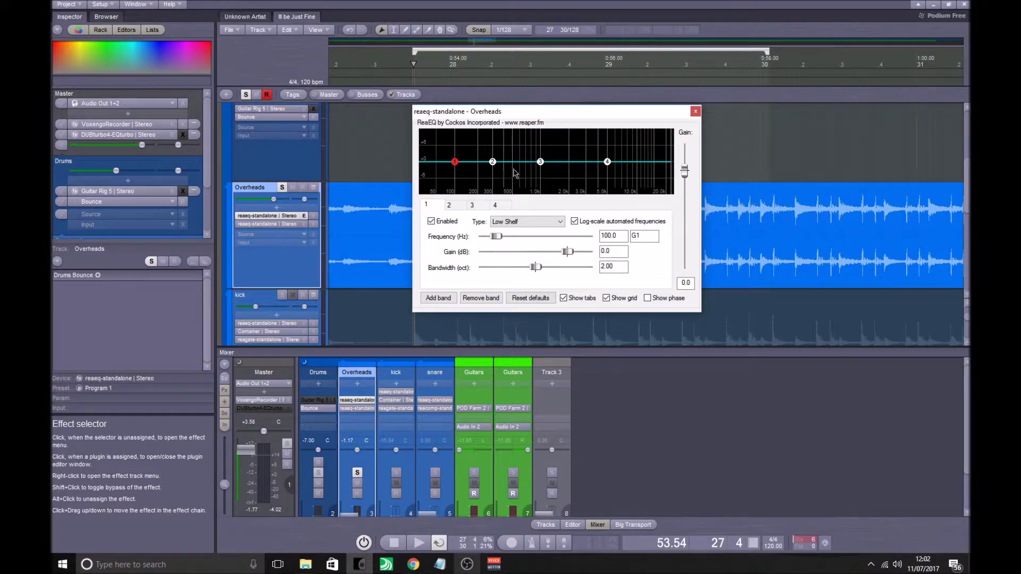
- Select band 2 in the new EQ and briefly open the original EQ to check its curve
left_click(493, 162)
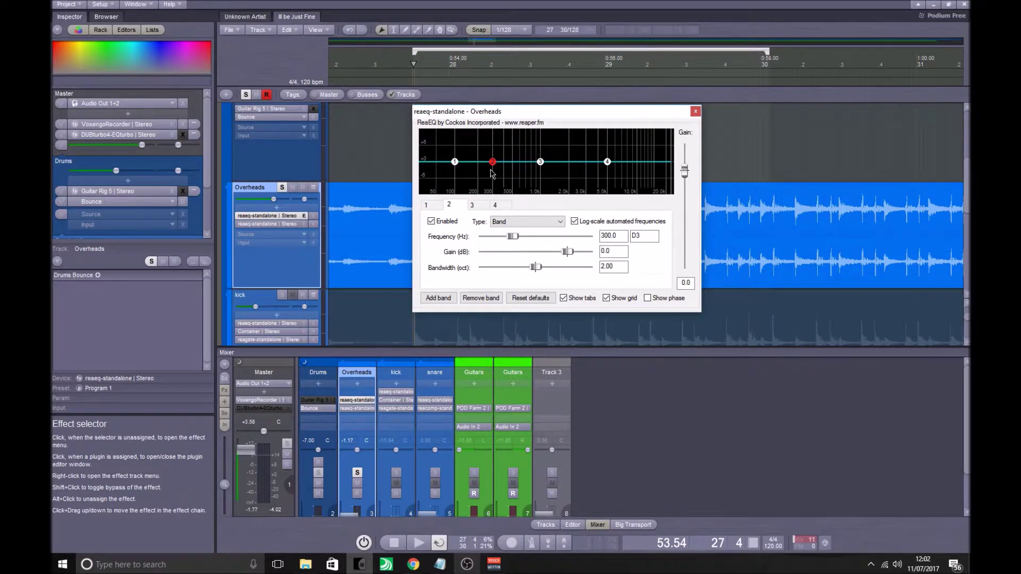
left_click_drag(503, 110, 525, 124)
left_click(266, 224)
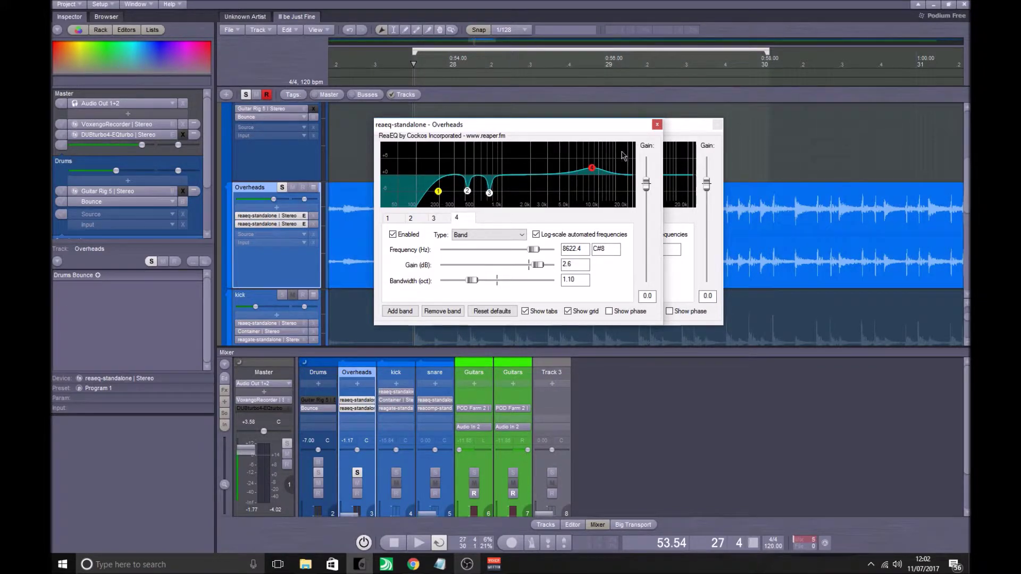
left_click(658, 128)
left_click_drag(615, 129, 596, 123)
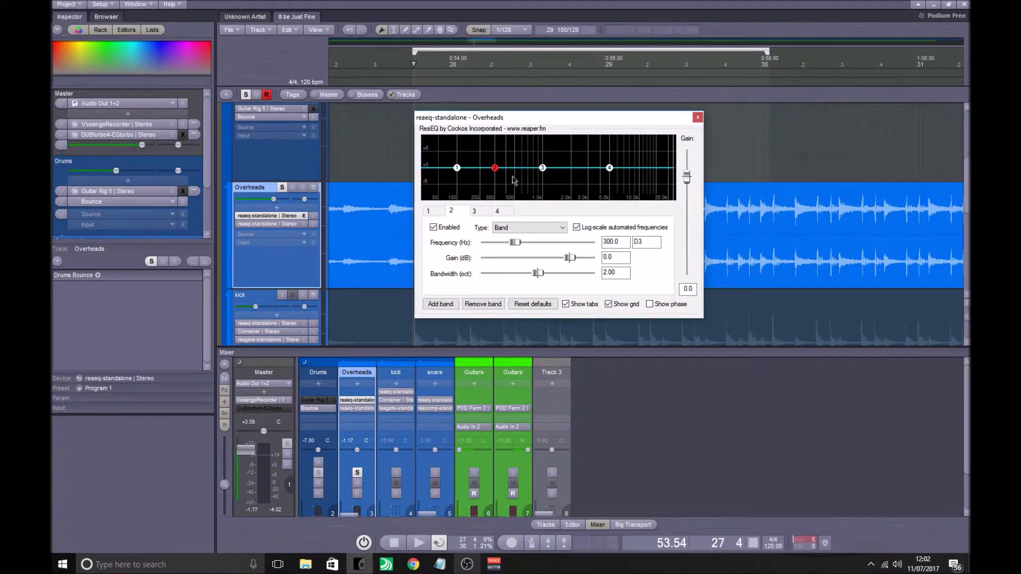
- Play the loop and sweep the new EQ's band 2 to about 466.6 Hz with a 6.2 dB boost and 0.27 oct bandwidth
left_click(801, 156)
left_click_drag(634, 122, 654, 170)
key("space")
left_click_drag(517, 224, 528, 211)
left_click_drag(560, 323, 515, 324)
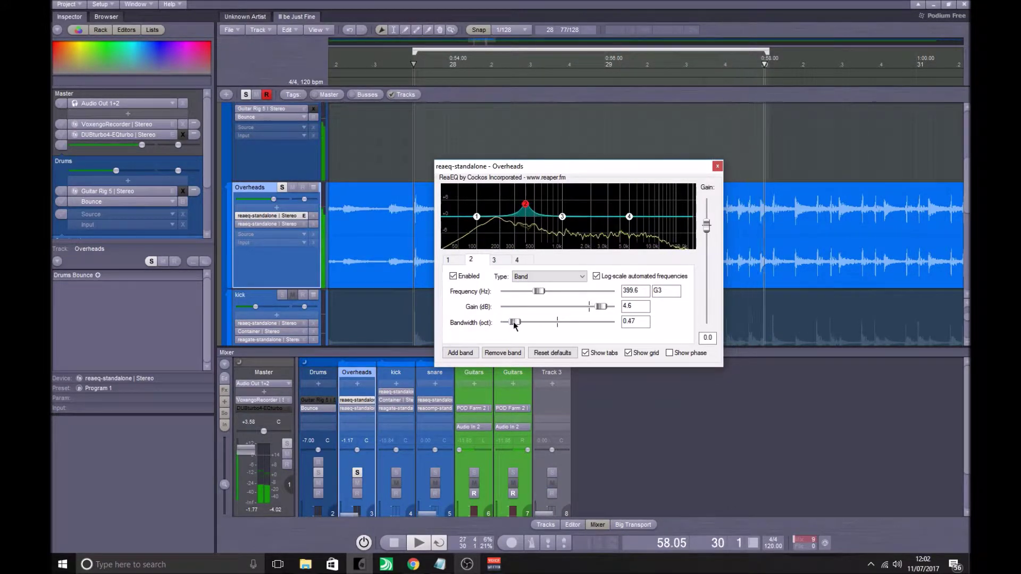
mouse_move(525, 204)
left_mouse_down()
mouse_move(532, 180)
mouse_move(528, 195)
mouse_move(543, 200)
mouse_move(523, 203)
mouse_move(531, 205)
left_mouse_up()
scroll(532, 206, "down", 2)
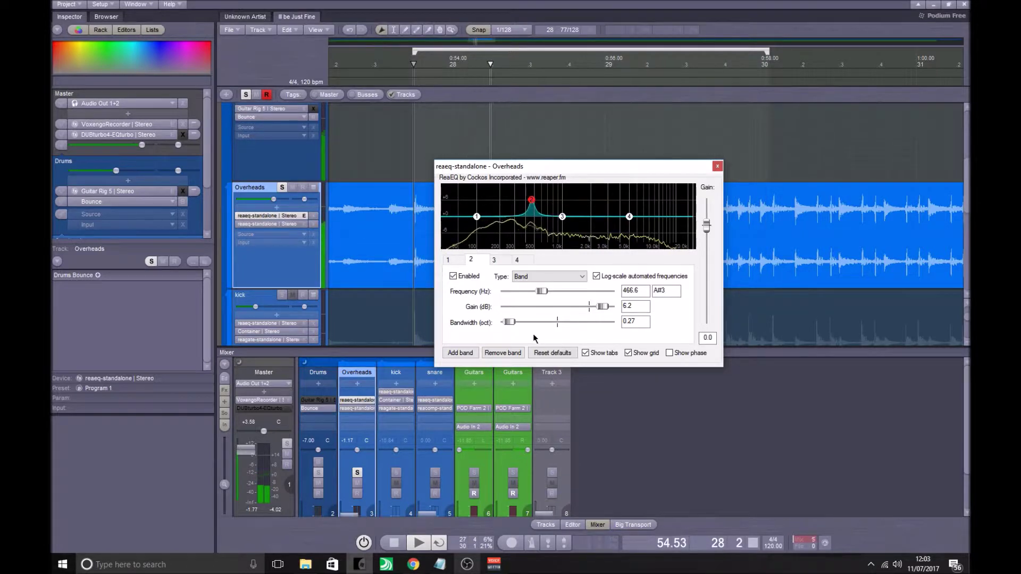
- Cut the new EQ's band 2 to -4.6 dB and widen its bandwidth to 0.37 oct
left_click_drag(605, 308, 566, 307)
left_click_drag(509, 322, 518, 324)
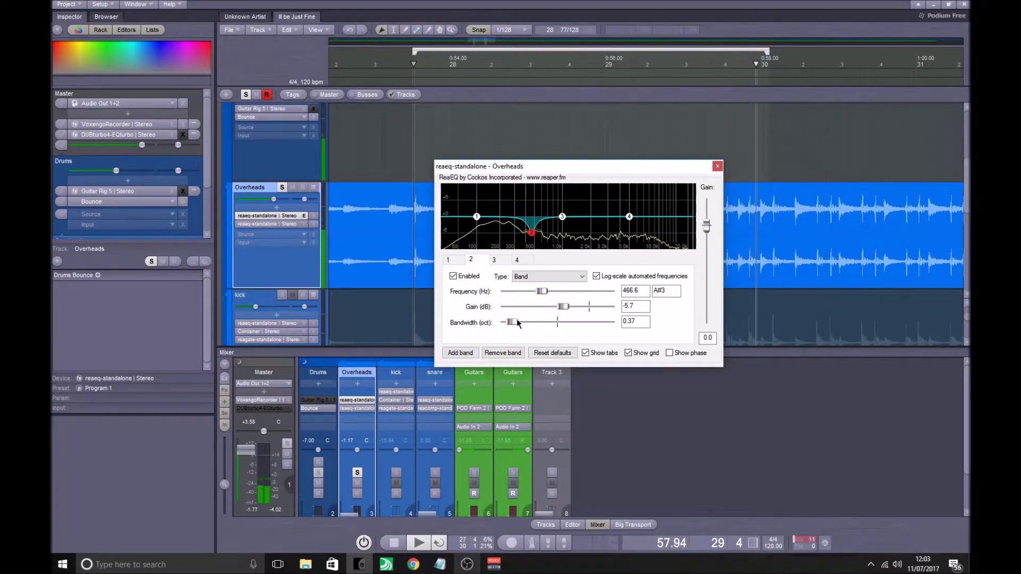
left_click_drag(563, 308, 566, 306)
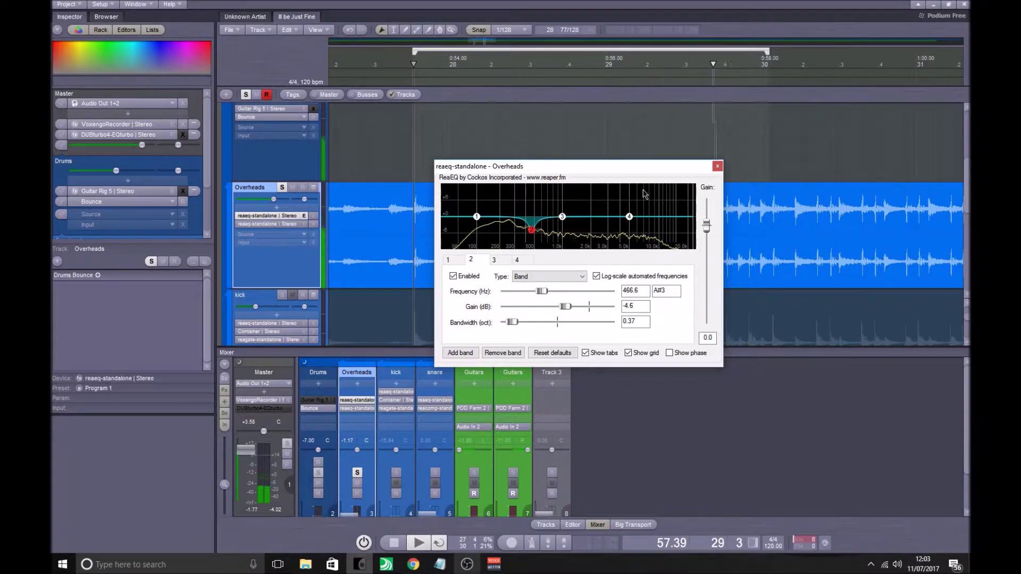
- Raise the new EQ's band 4 High Shelf to about 4.8 dB at 7873.7 Hz and open the original EQ beside it
left_click(630, 217)
left_click_drag(629, 217, 649, 204)
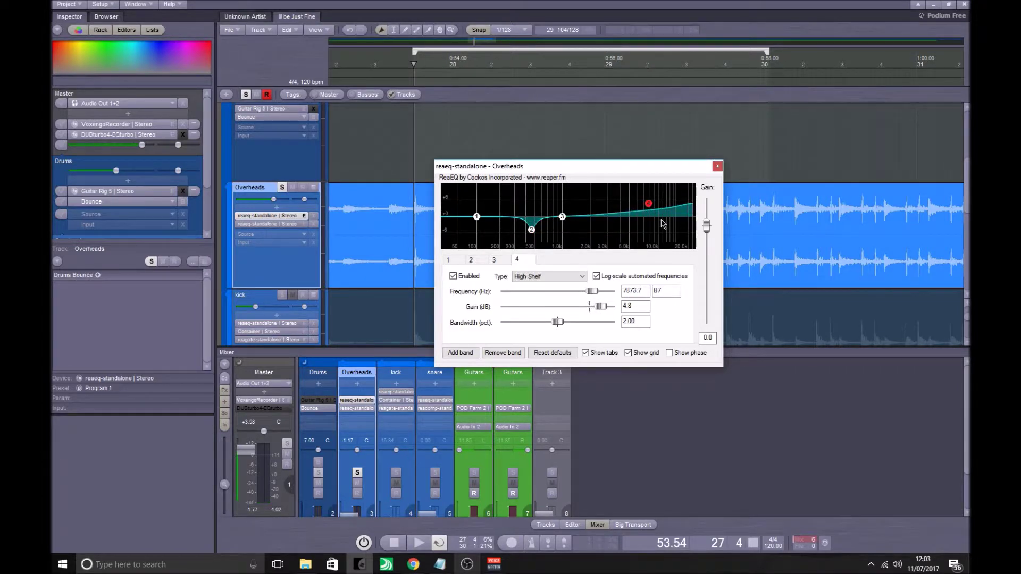
left_click_drag(577, 171, 695, 113)
double_click(266, 224)
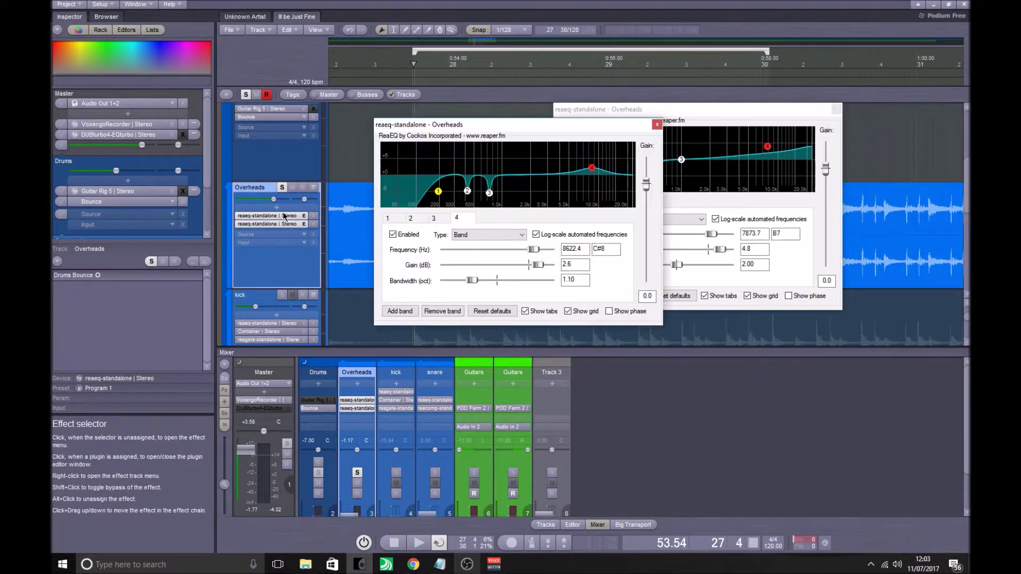
- Move the original EQ beside the new one and try different frequencies and gains for the new EQ's band 4 High Shelf, ending at 2.6 dB
left_click_drag(582, 126, 461, 116)
left_click_drag(768, 147, 769, 144)
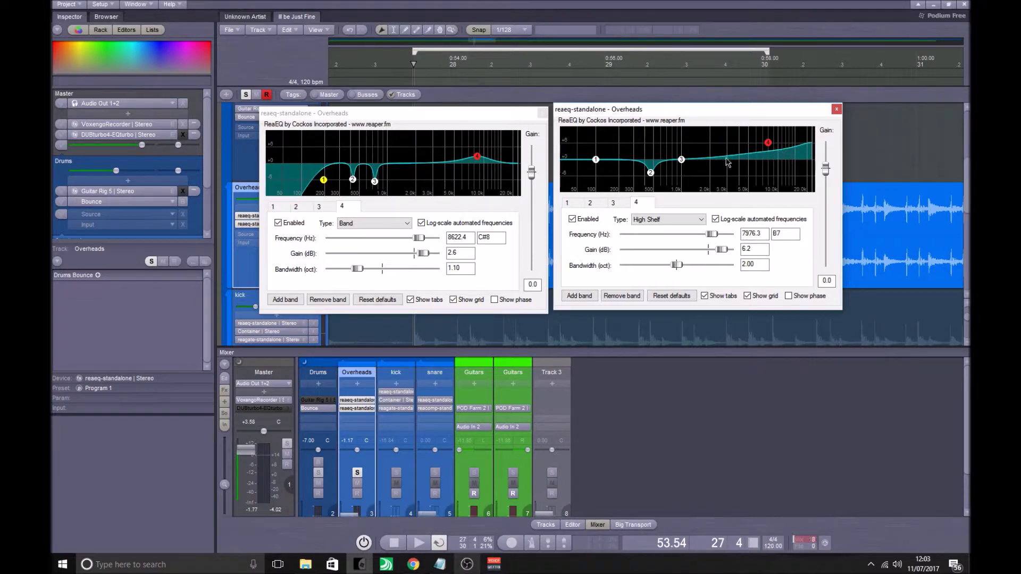
left_click_drag(768, 143, 801, 147)
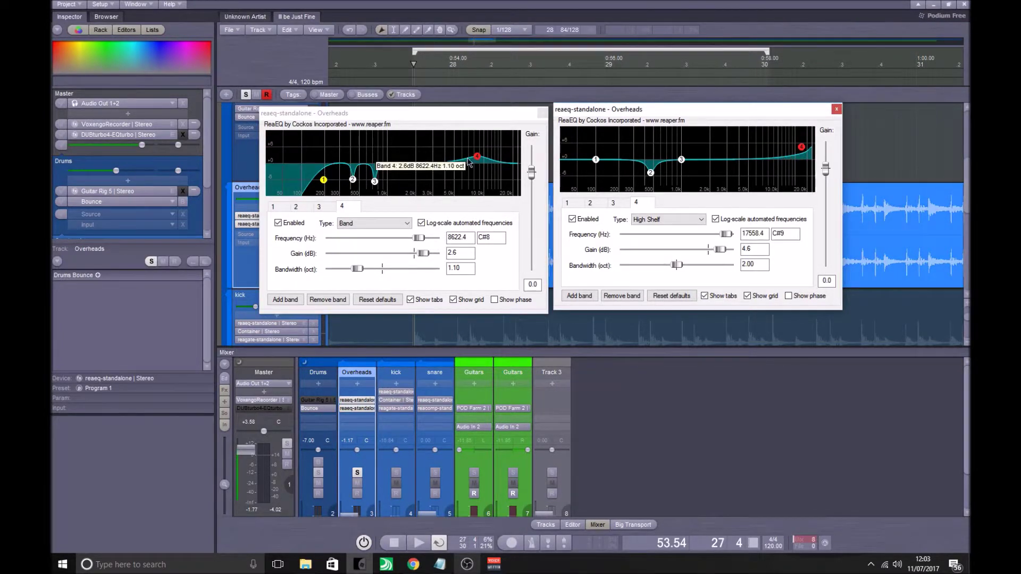
left_click_drag(802, 148, 774, 149)
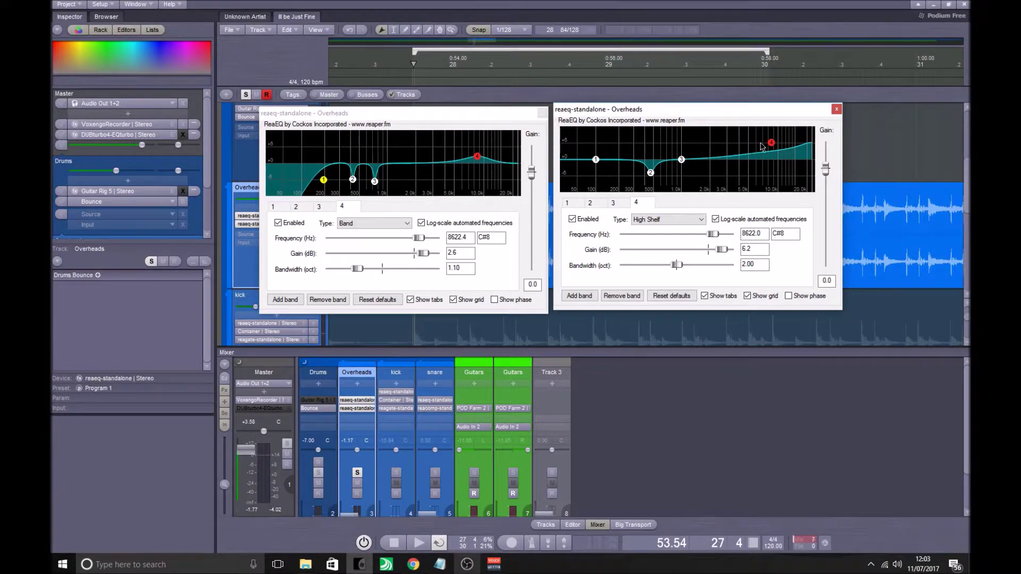
left_click_drag(770, 146, 767, 135)
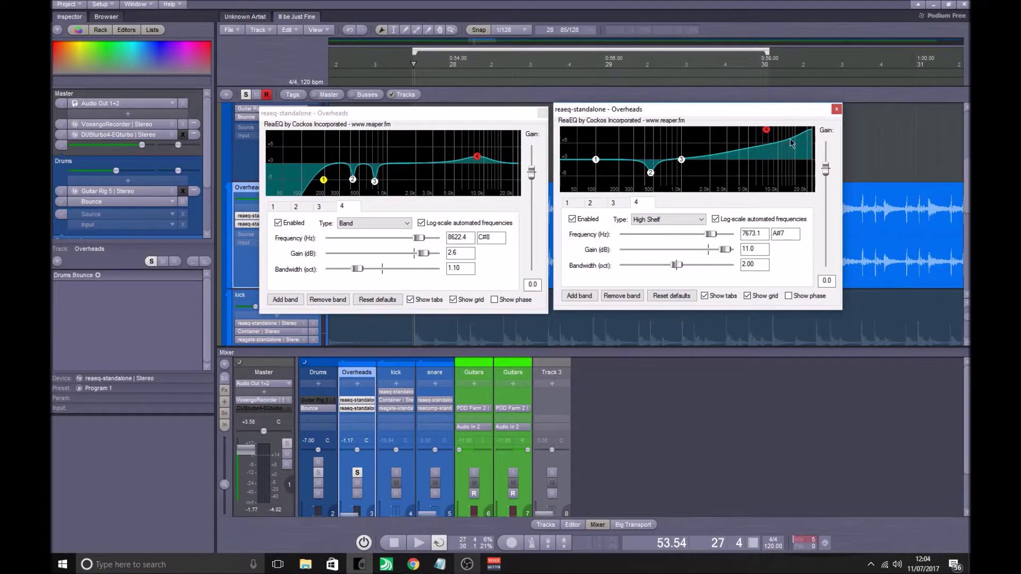
left_click_drag(766, 131, 766, 153)
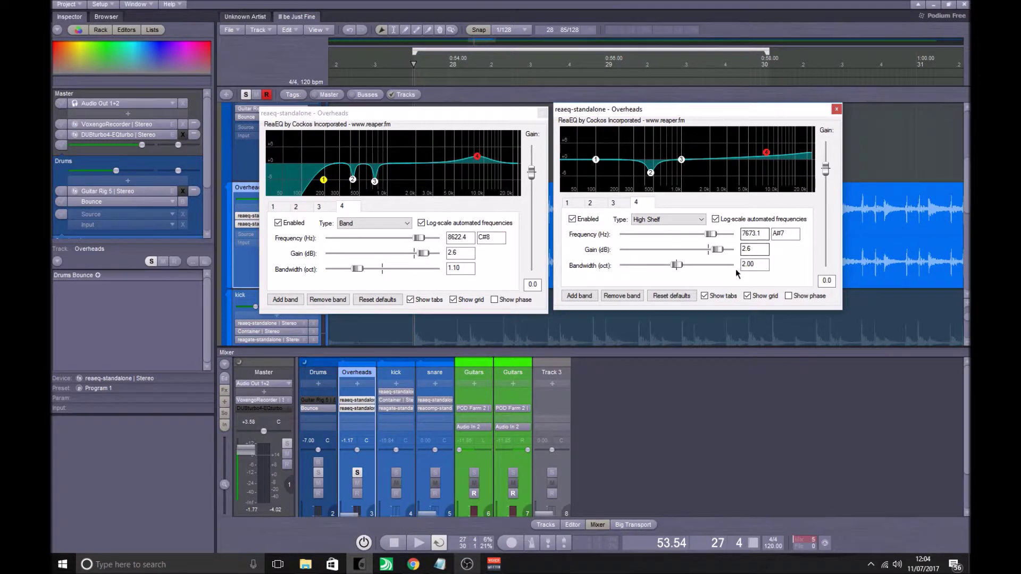
- Close the original EQ and, while auditioning the loop, set the new EQ's band 4 High Shelf to 4.2 dB at 7673.1 Hz
left_click(539, 115)
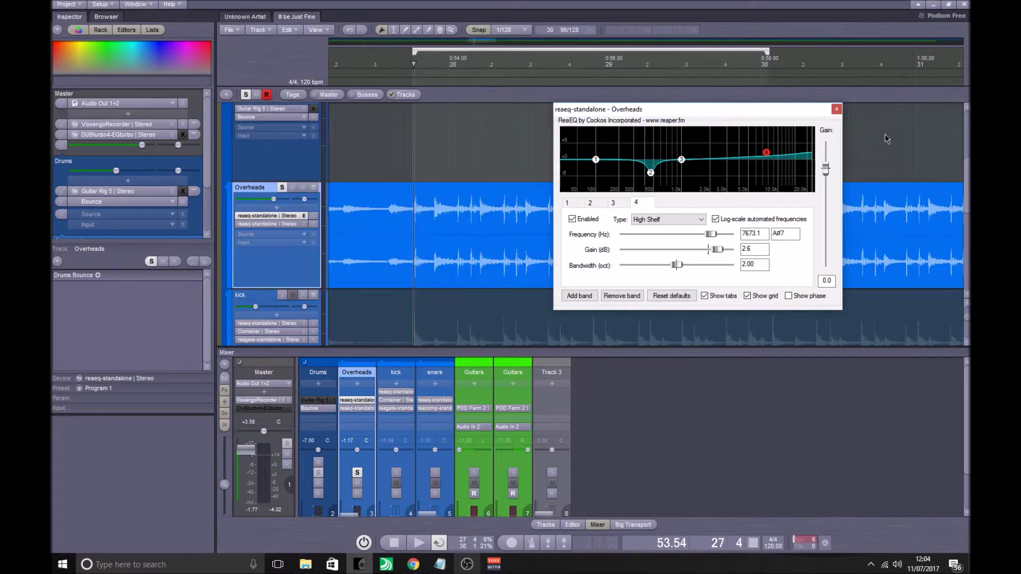
key("space")
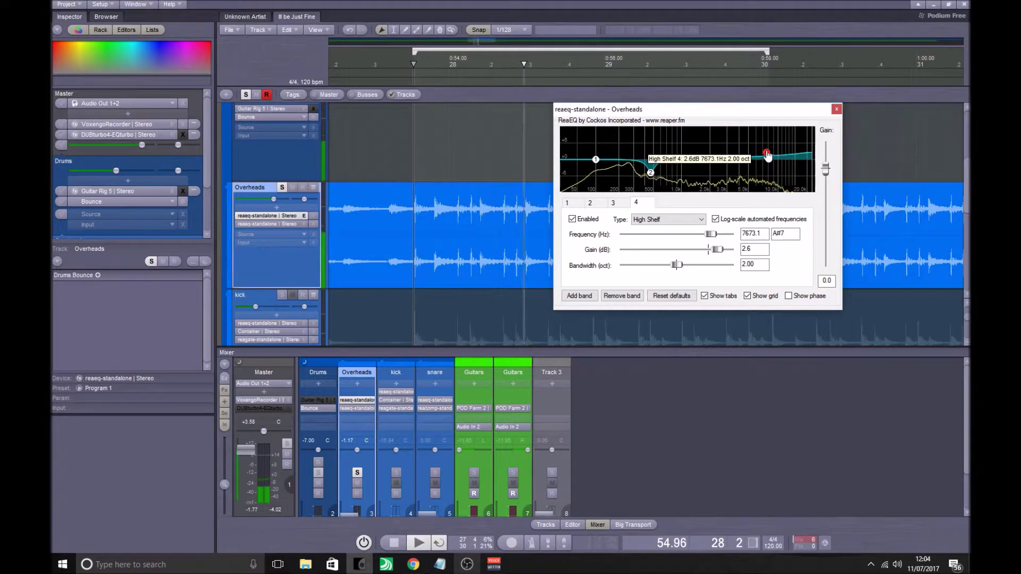
left_click_drag(767, 154, 767, 150)
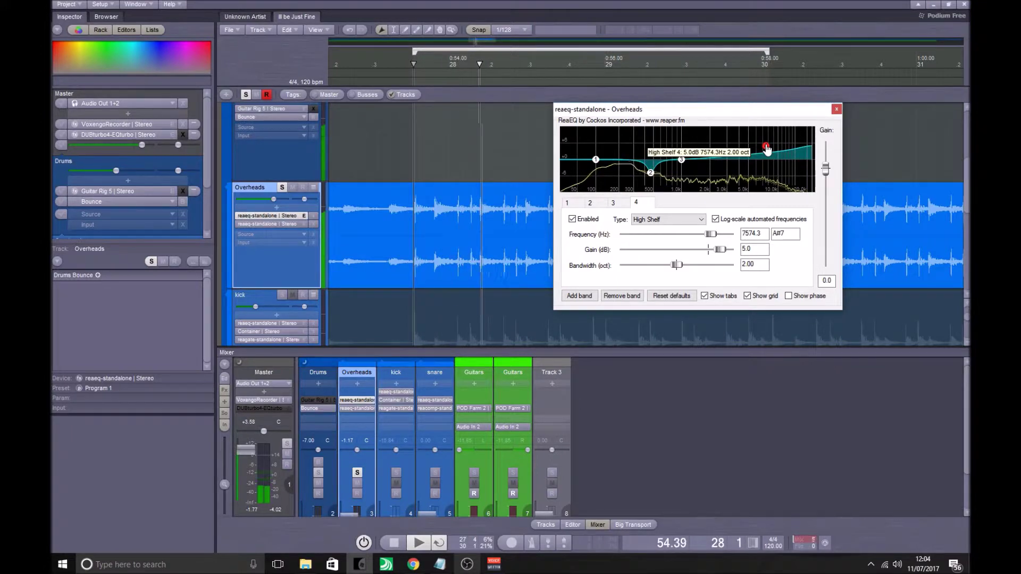
left_click_drag(767, 151, 767, 153)
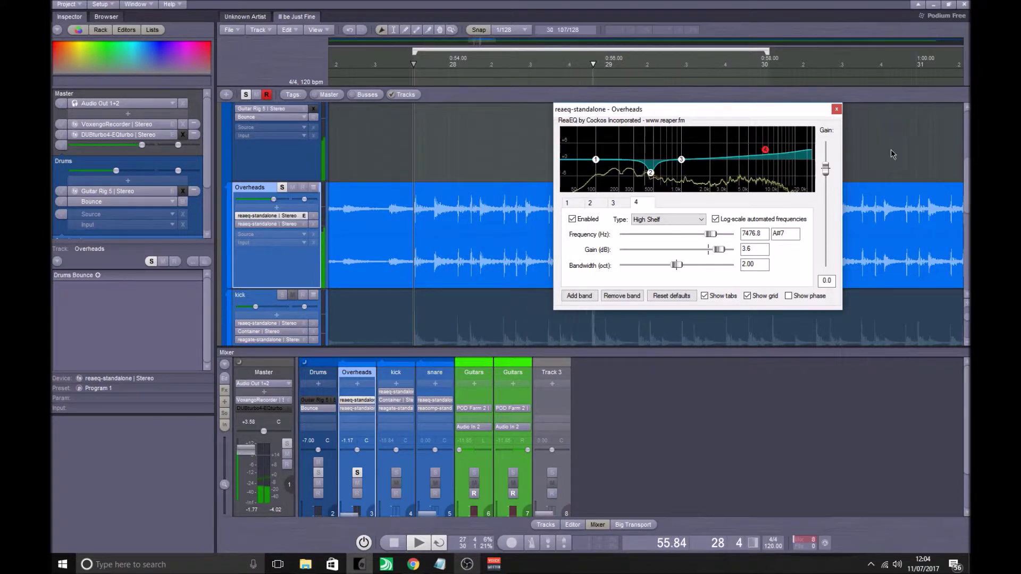
key("space")
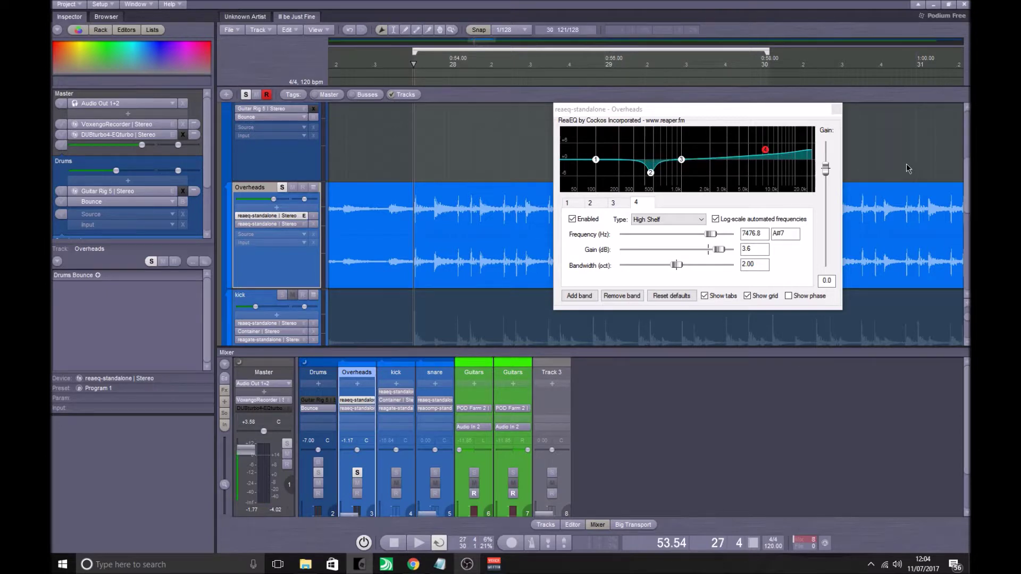
key("space")
left_click_drag(766, 151, 767, 153)
key("space")
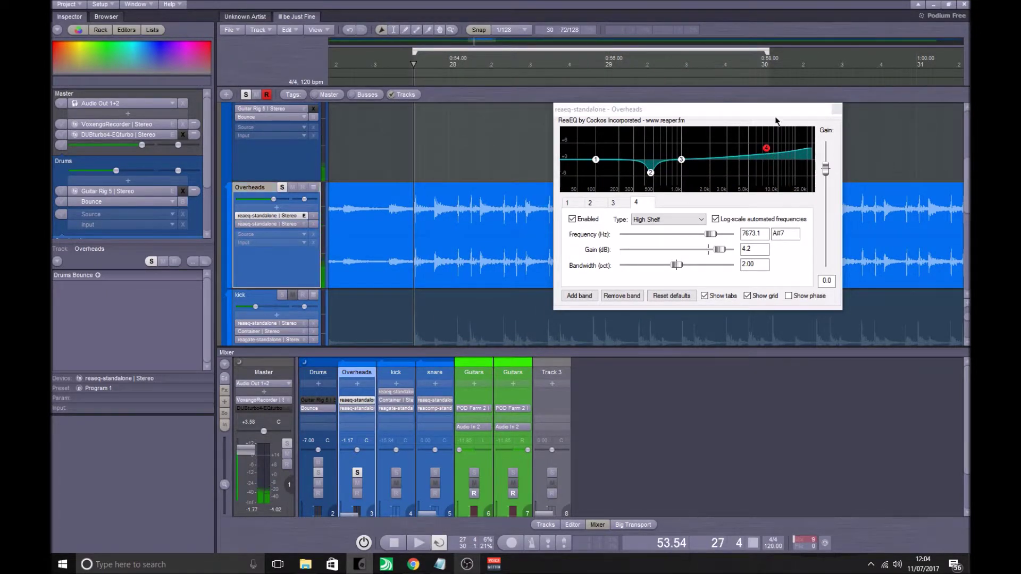
- Close the new EQ, insert reacomp-standalone from ReaPlugs on the Overheads track and open its editor
left_click_drag(702, 110, 623, 127)
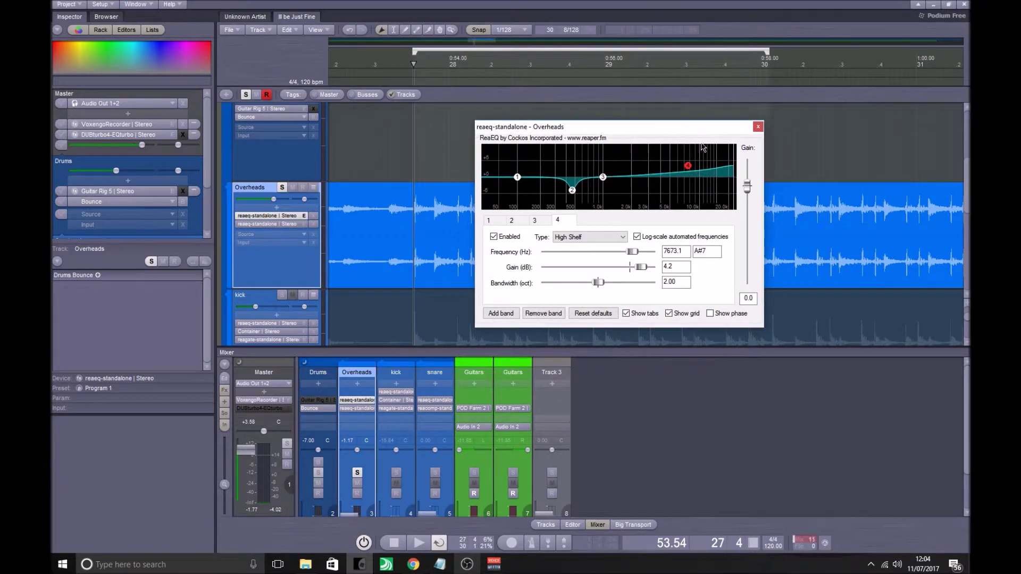
left_click_drag(691, 129, 553, 130)
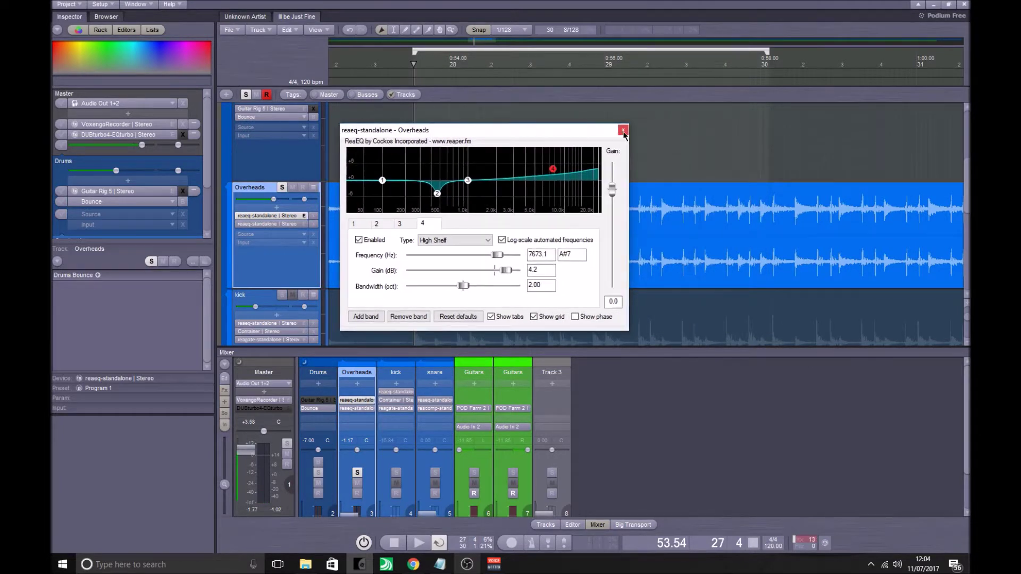
left_click(620, 128)
left_click(252, 209)
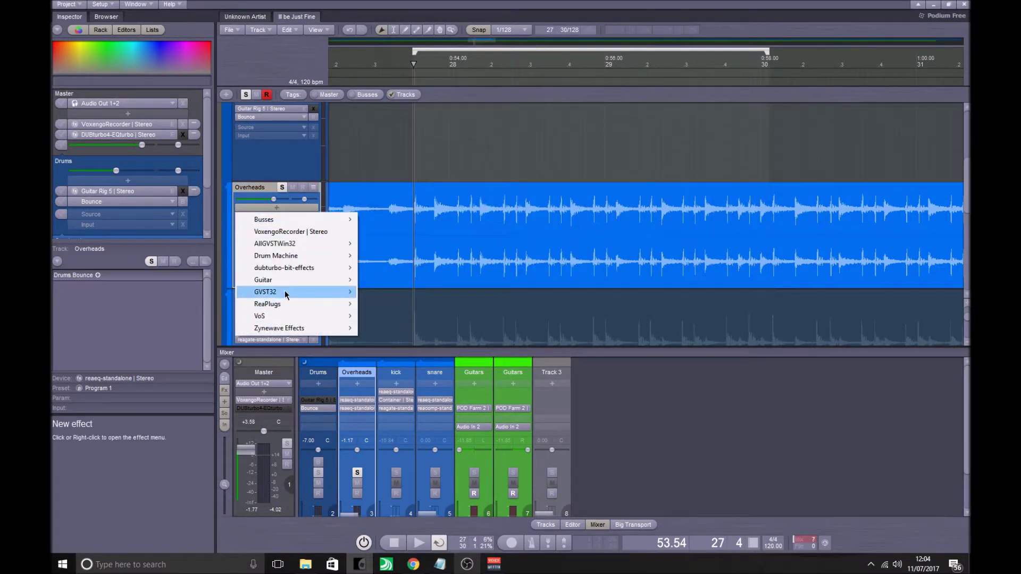
mouse_move(283, 281)
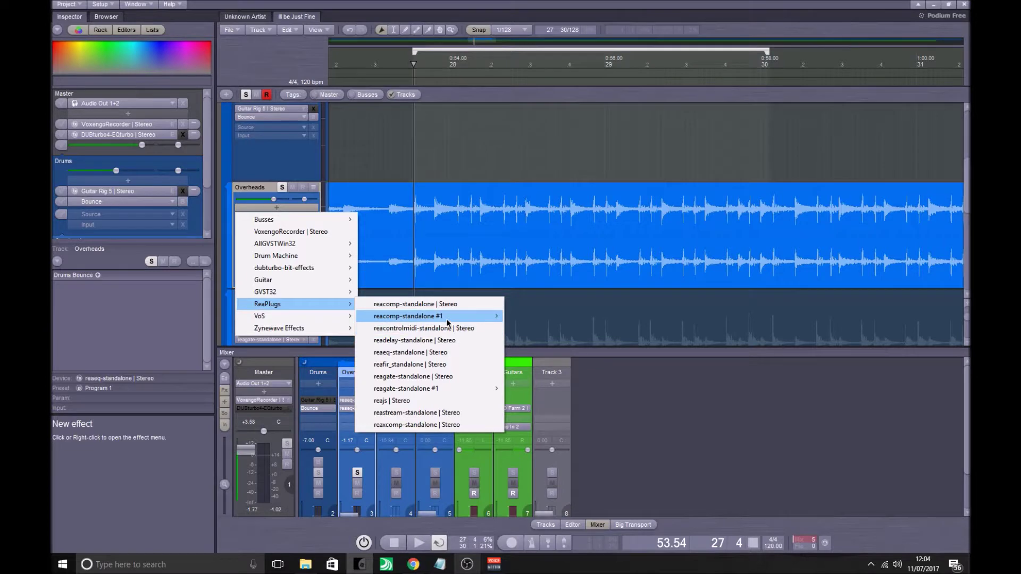
left_click(414, 304)
left_click(269, 216)
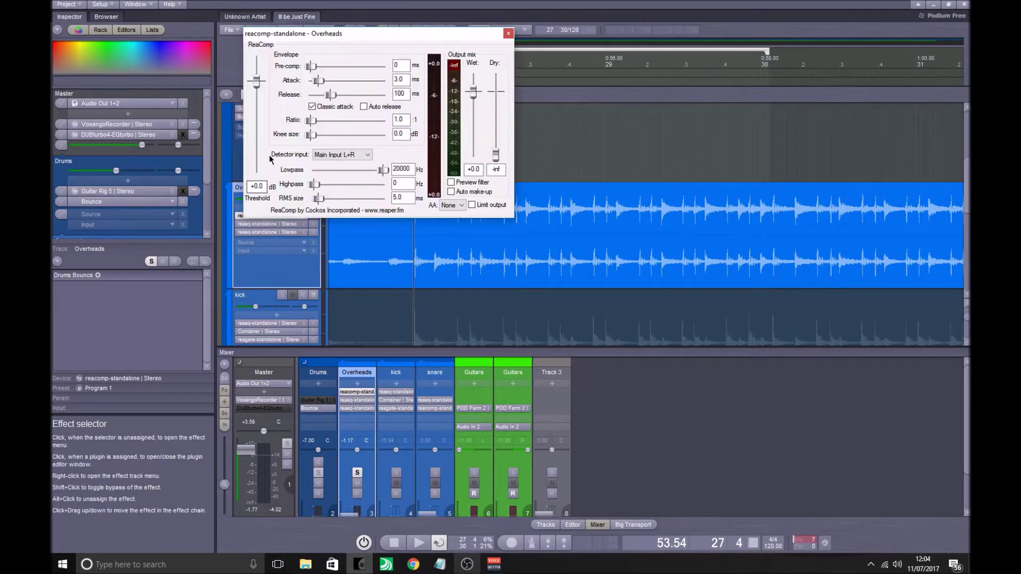
- Set the compressor's ratio to 2.0:1 and, with the loop playing, its threshold to -17.2 dB and wet output to +1.5 dB
left_click_drag(277, 29, 484, 78)
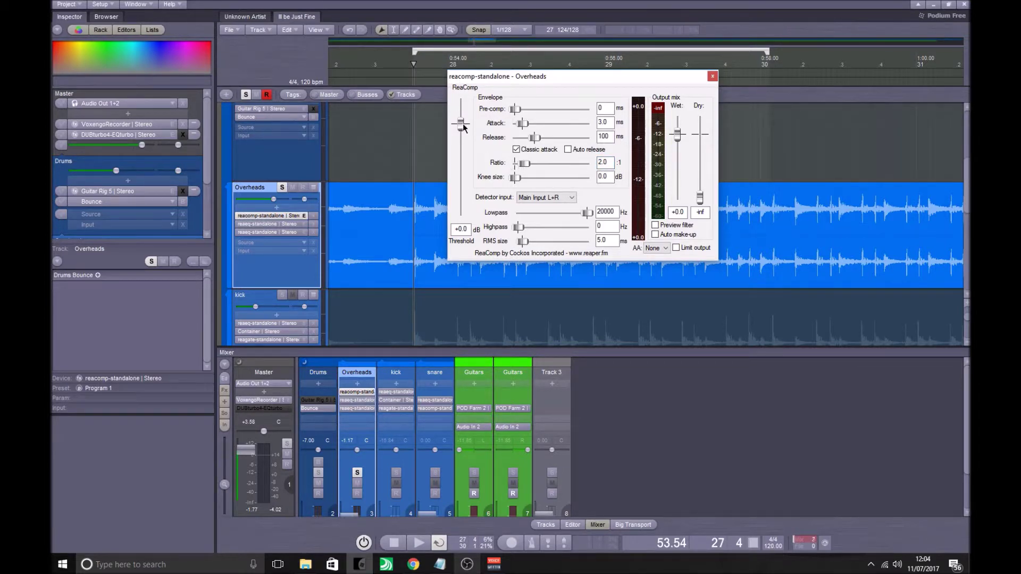
key("space")
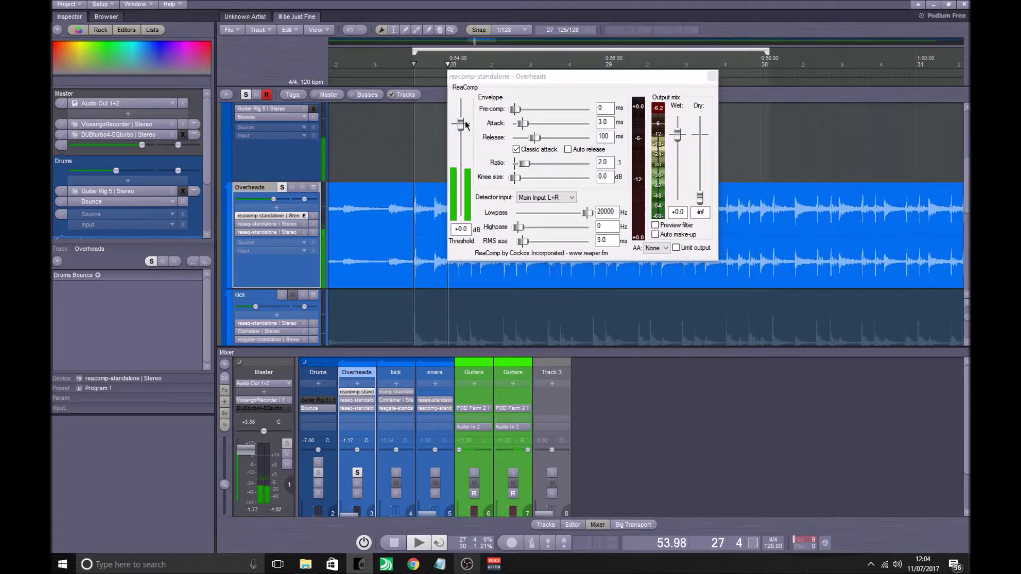
left_click_drag(461, 123, 463, 156)
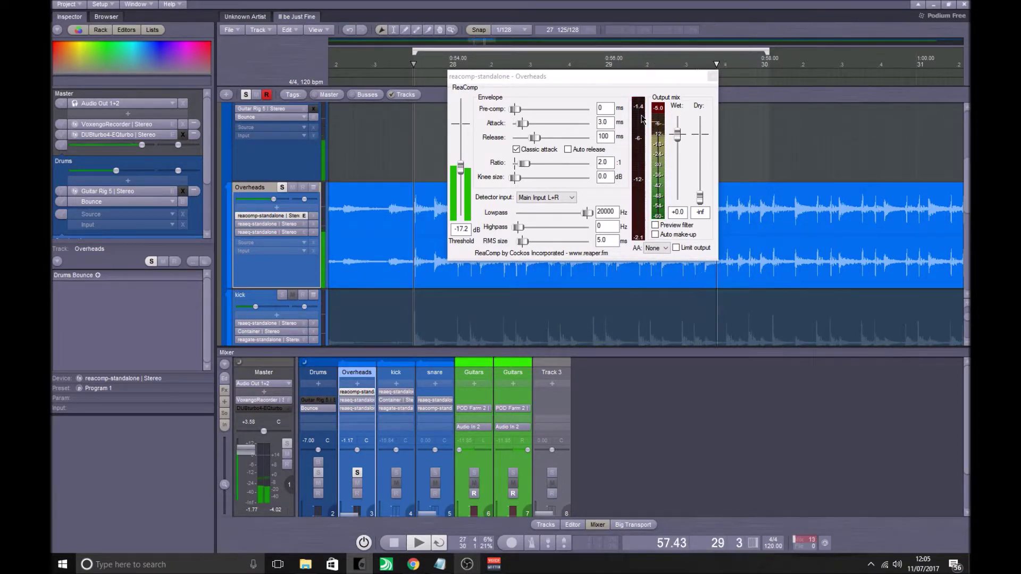
left_click(677, 135)
scroll(677, 138, "up", 2)
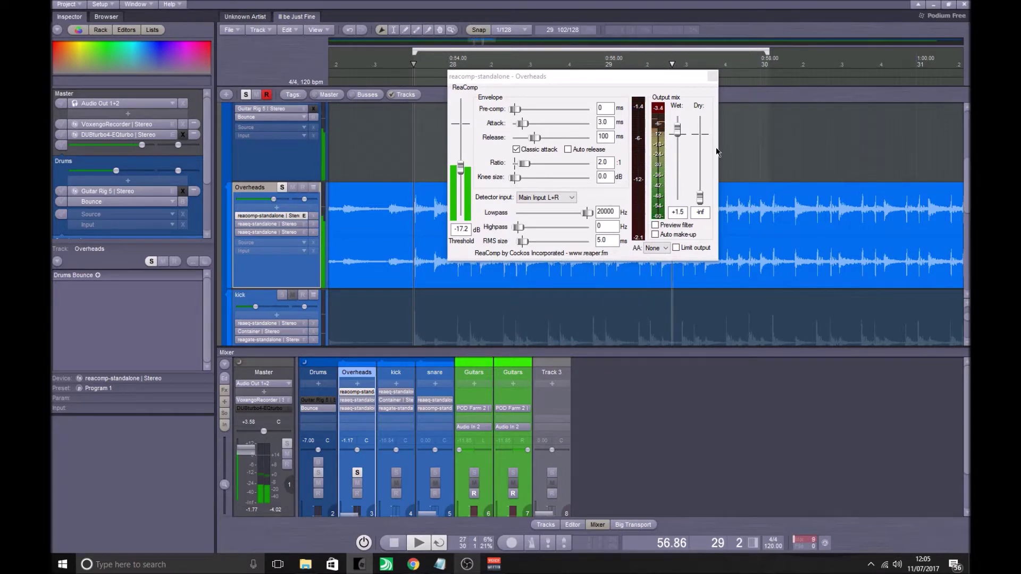
key("space")
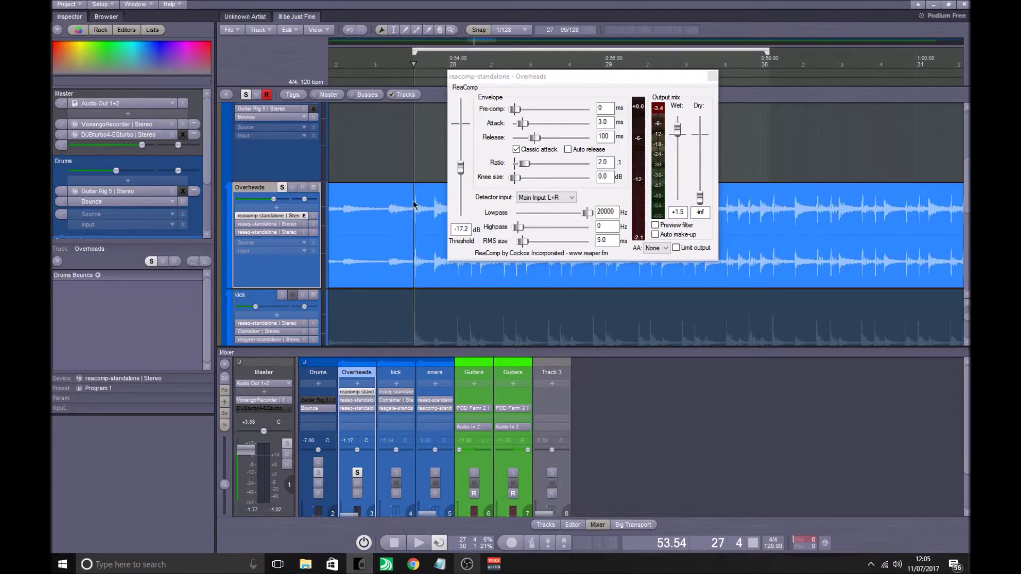
- Close the compressor window and examine the Overheads waveform around the start of the loop
scroll(413, 205, "up", 5)
left_click_drag(506, 82, 677, 105)
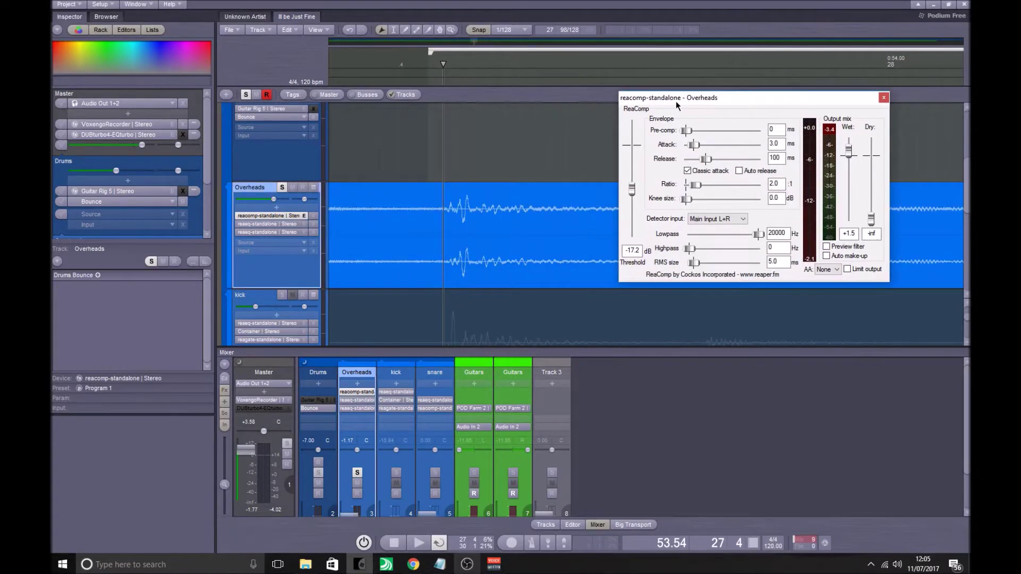
left_click(882, 99)
scroll(428, 207, "down", 4)
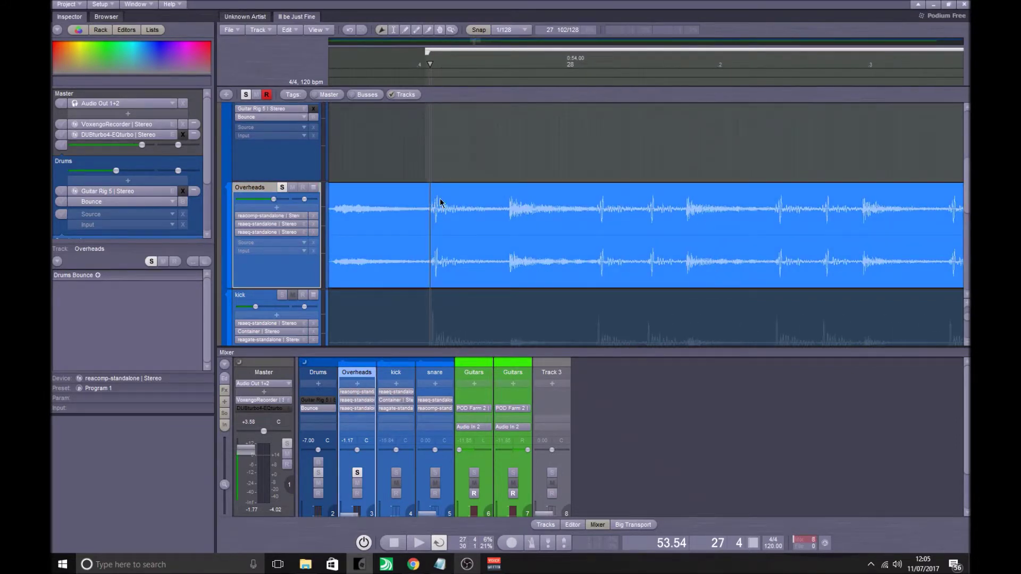
mouse_move(273, 202)
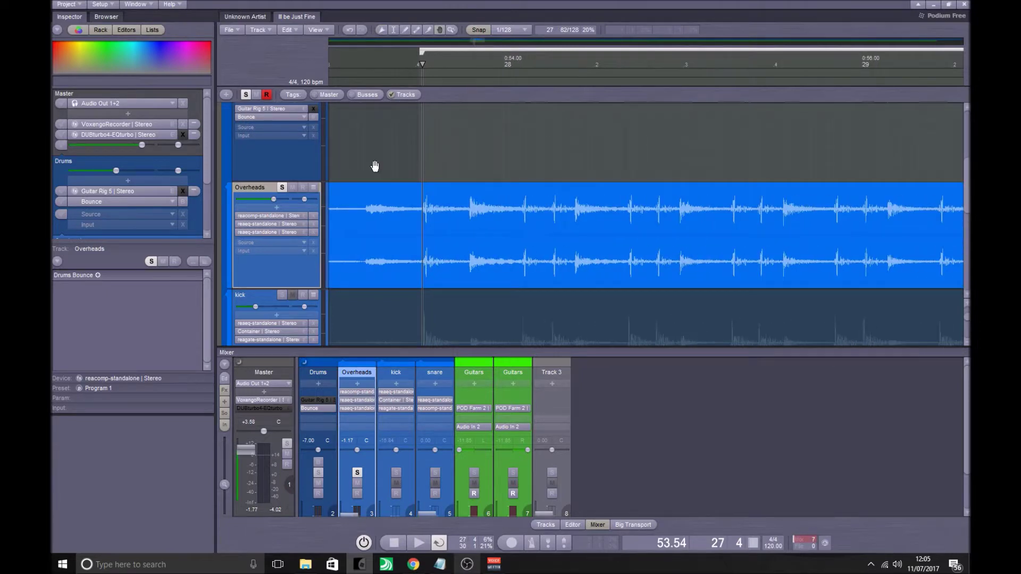
scroll(541, 158, "down", 2, "ctrl")
scroll(488, 208, "down", 2, "ctrl")
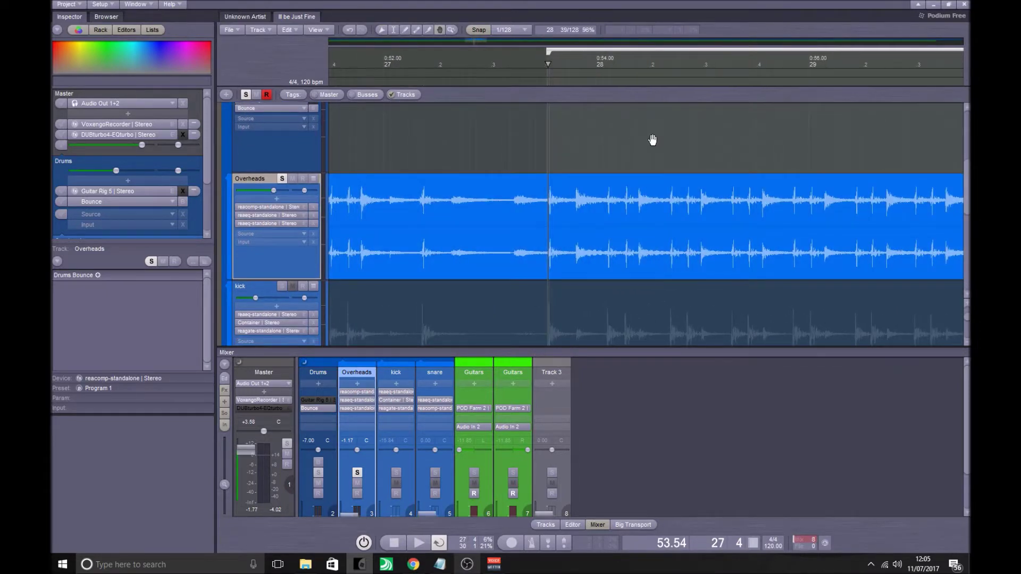
scroll(479, 178, "up", 1)
scroll(486, 180, "down", 1, "ctrl")
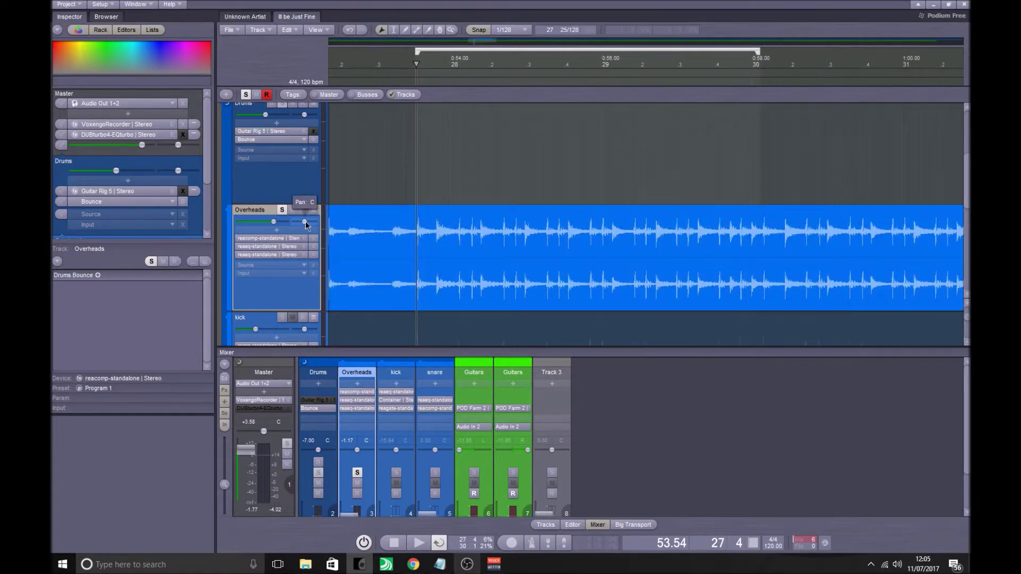
- Play the Overheads loop with the compressor and both EQs active, then bypassed, and switch all three back on
key("space")
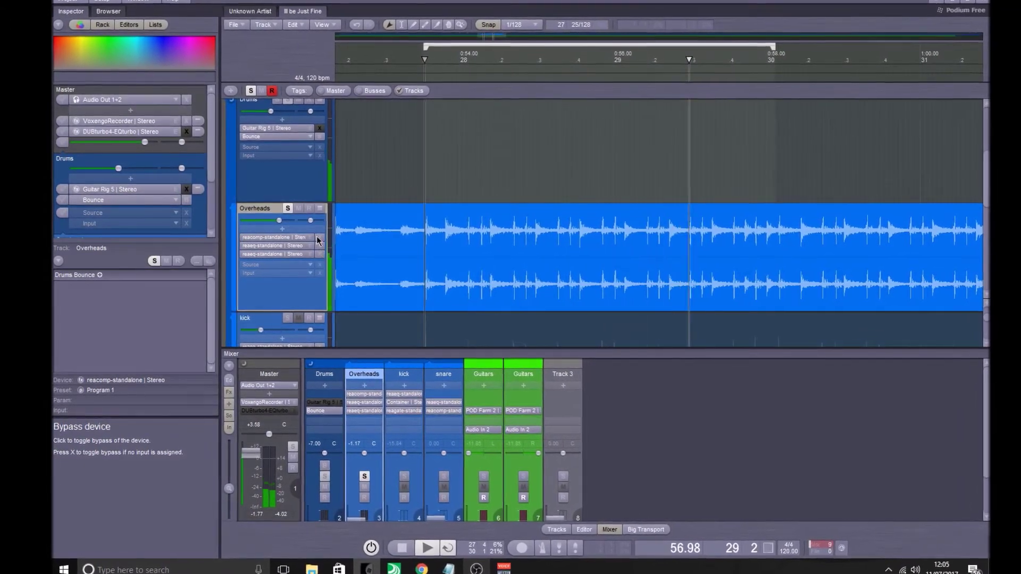
key("space")
left_click(320, 237)
left_click(321, 245)
left_click(322, 254)
key("space")
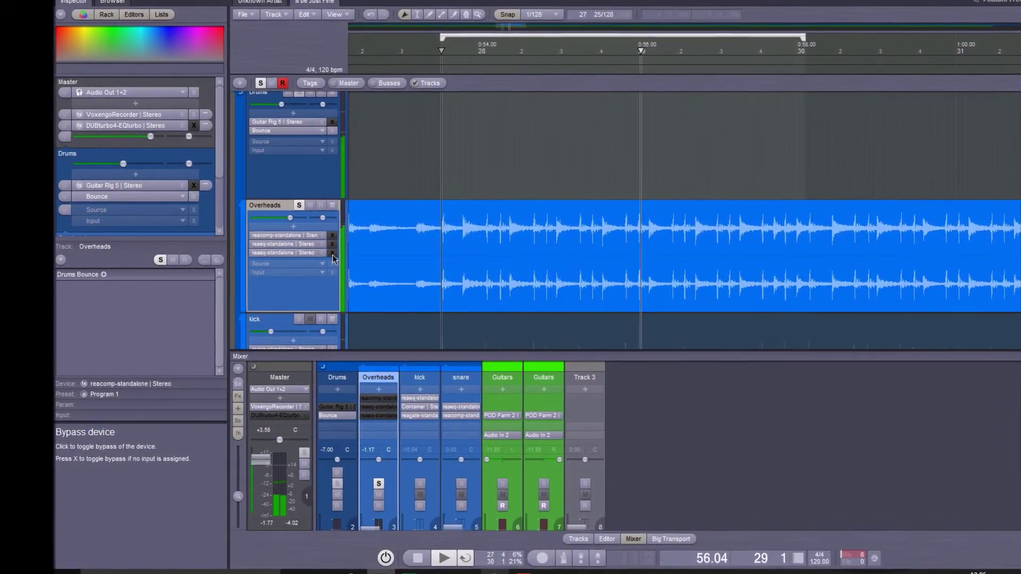
left_click(334, 254)
left_click(337, 244)
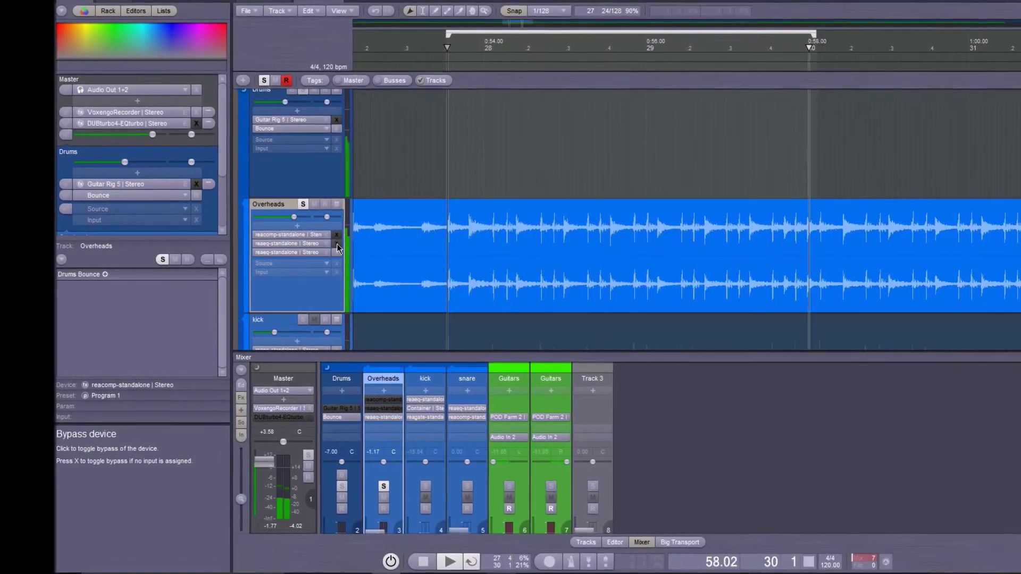
left_click(337, 235)
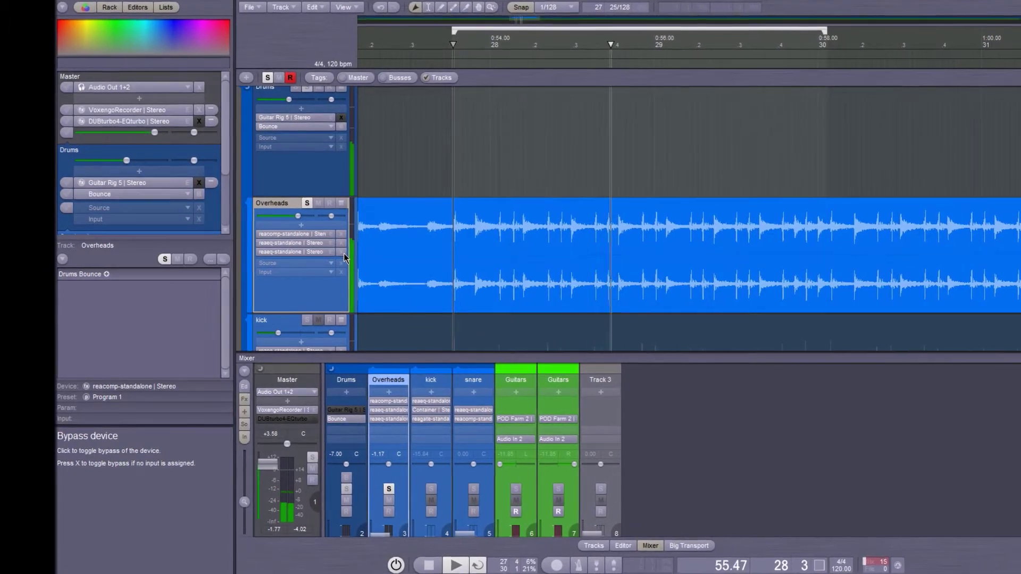
- Repeat the before-and-after comparison by bypassing all three Overheads effects and re-enabling them during playback
left_click(346, 252)
left_click(345, 243)
left_click(345, 234)
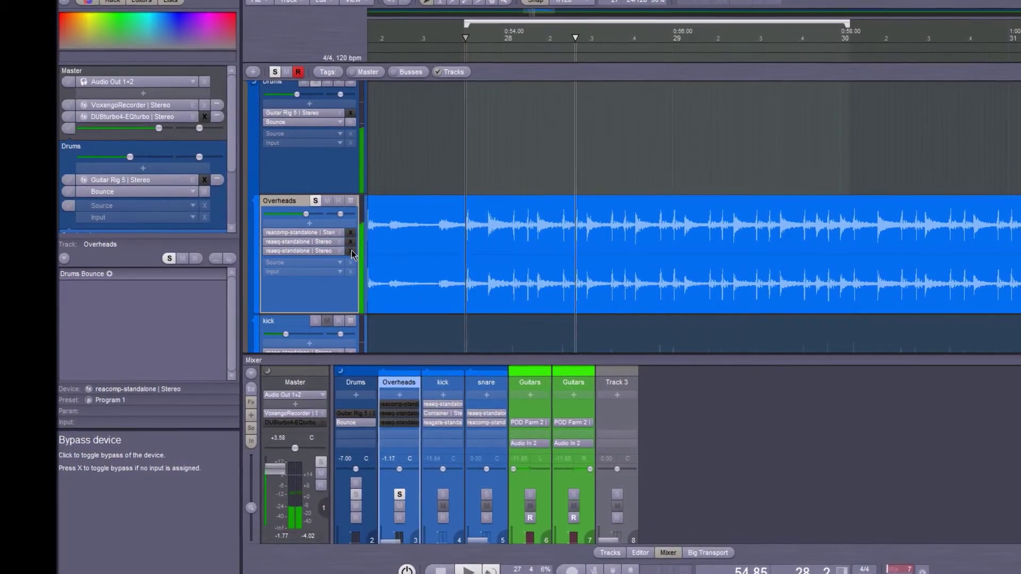
left_click(353, 251)
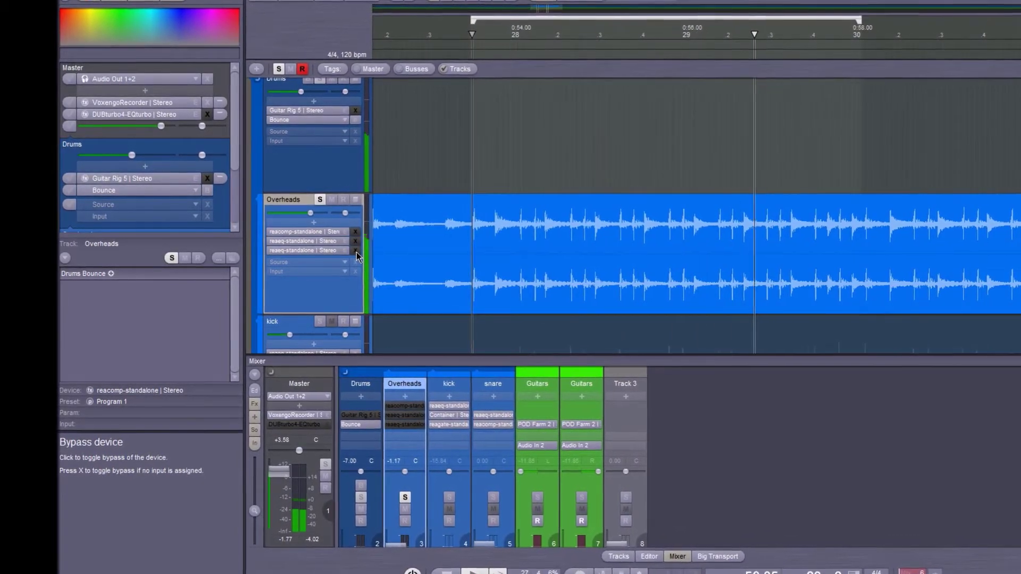
left_click(357, 232)
left_click(358, 241)
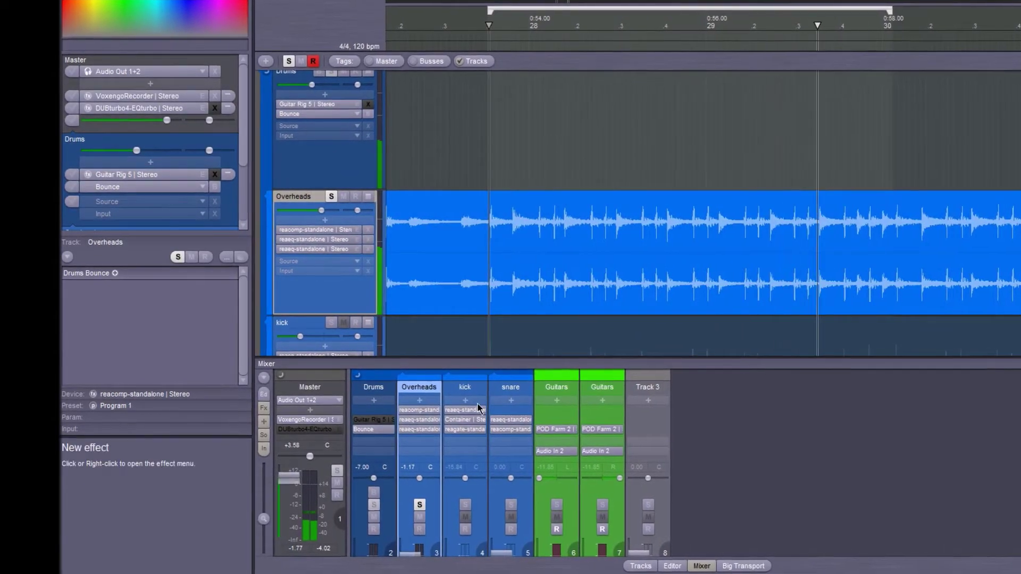
- Enlarge the mixer to show the faders and solo the kick and snare tracks along with the Overheads
left_click_drag(484, 359, 484, 224)
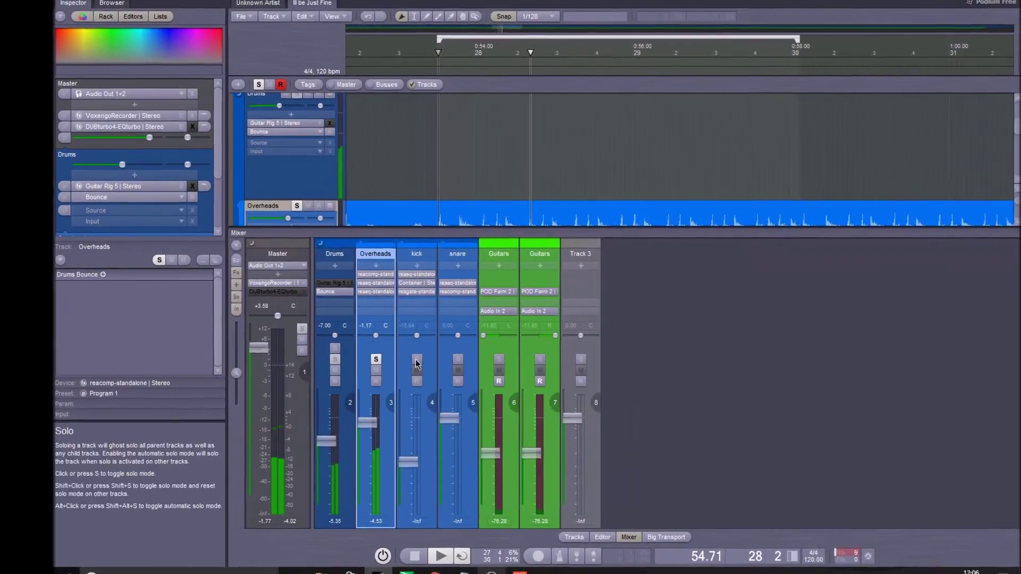
left_click(416, 362)
left_click(458, 359)
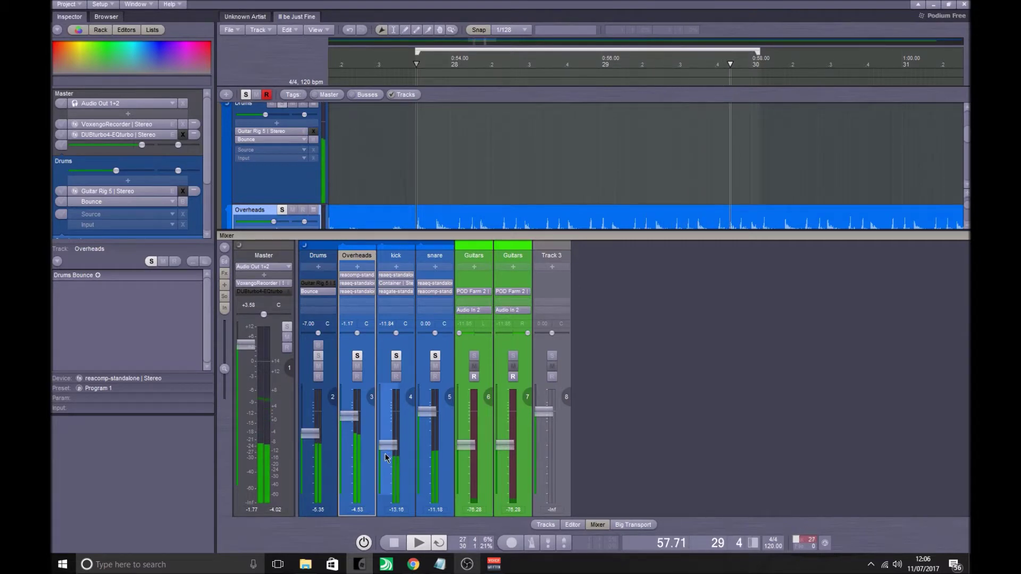
- Raise the kick level to -8.84 dB, audition the Overheads alone, and solo the kick and snare alongside them again
scroll(387, 457, "up", 1)
scroll(387, 456, "up", 2)
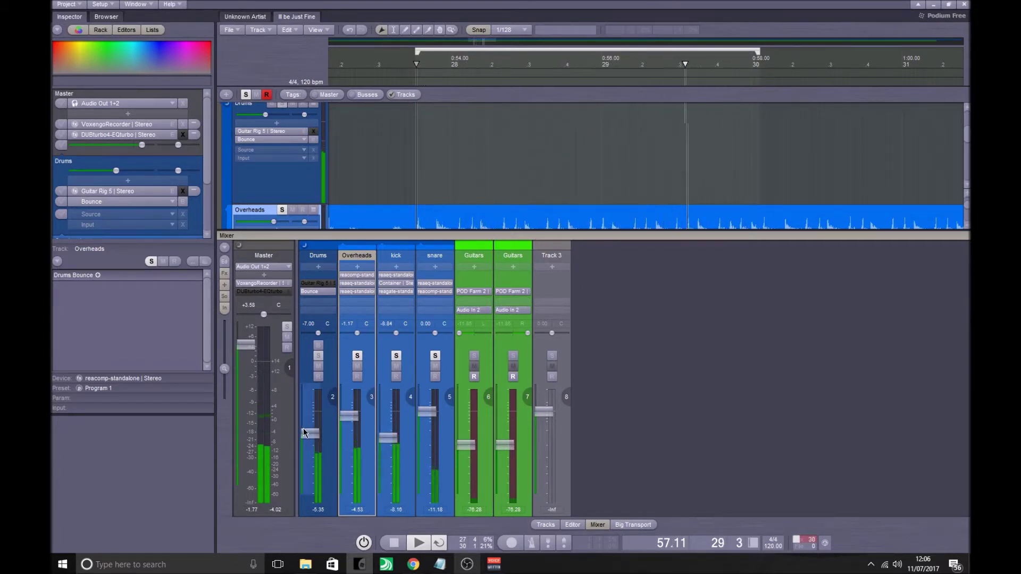
left_click(357, 356, "shift")
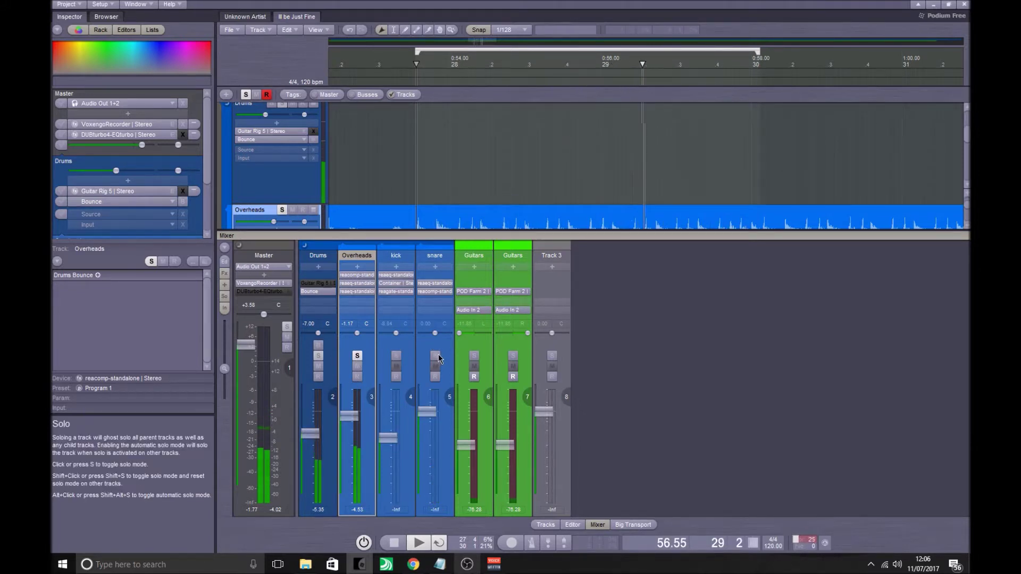
left_click(396, 356)
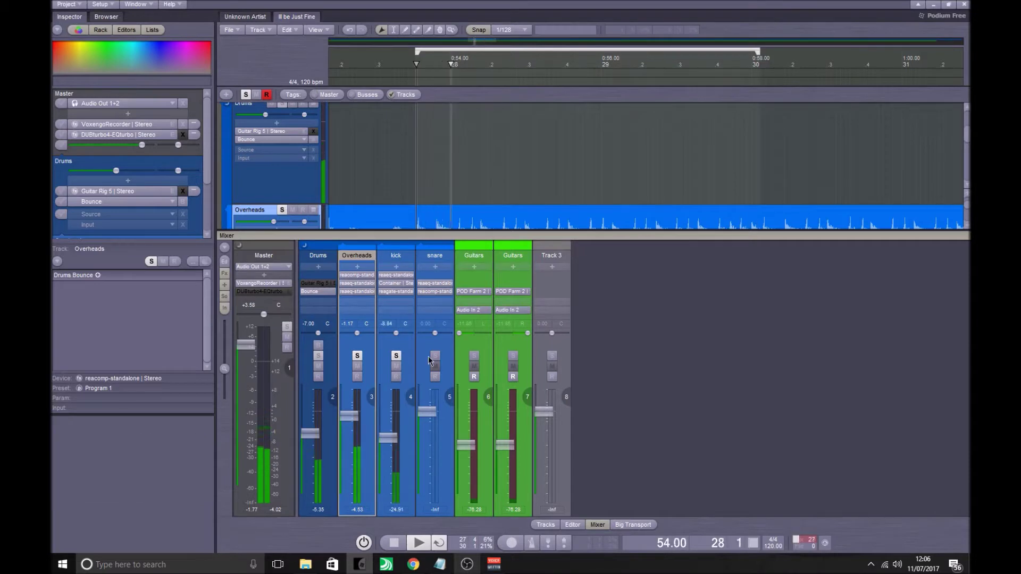
left_click(433, 357)
left_click(434, 357)
- Lower the Overheads level to -2.17 dB to balance it against the kick and snare
left_click_drag(351, 411, 351, 419)
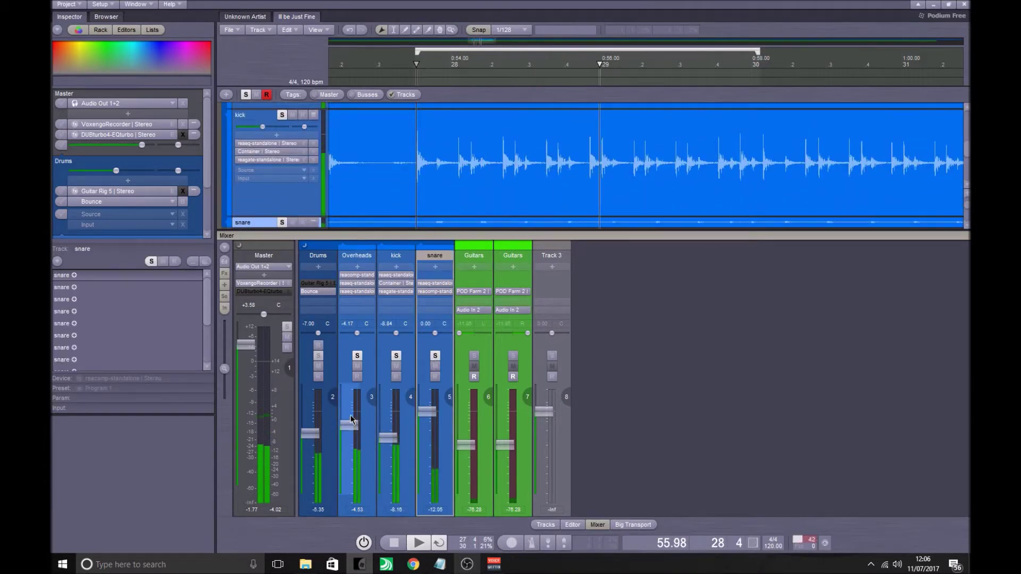
scroll(351, 419, "up", 1)
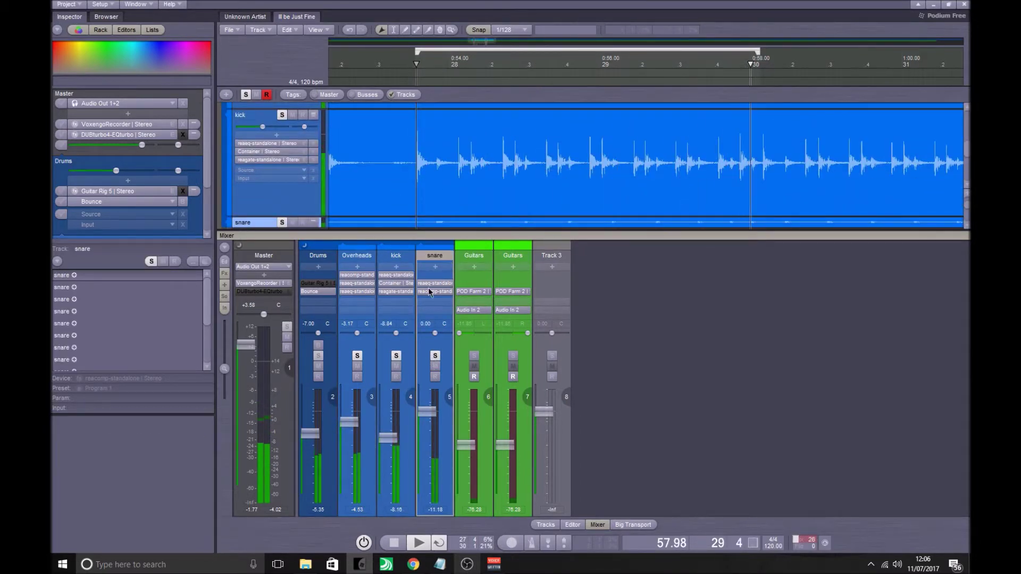
scroll(353, 420, "up", 1)
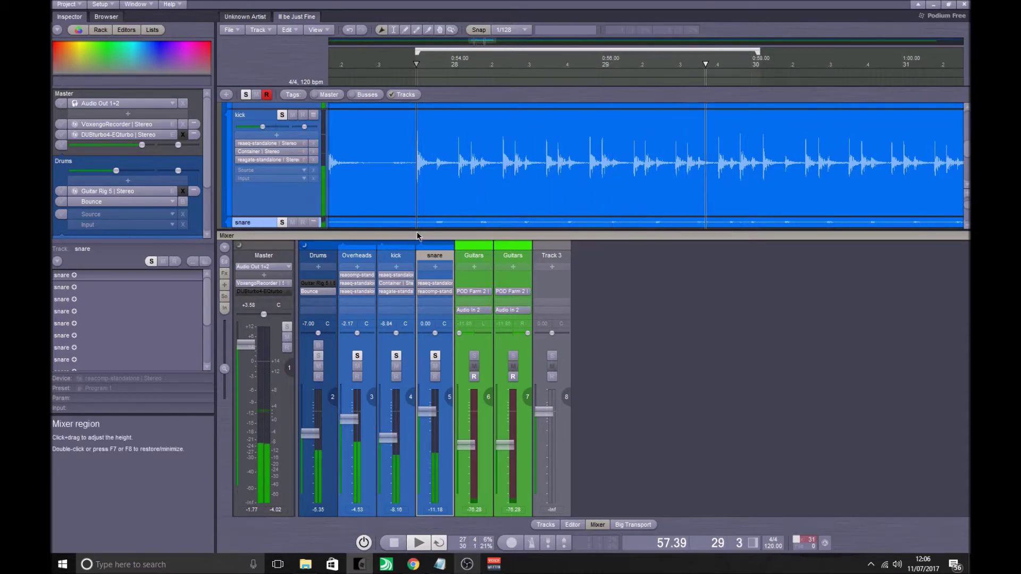
- Minimize the mixer and play the soloed drums loop to compare the Overheads effects bypassed and active
double_click(560, 235)
key("space")
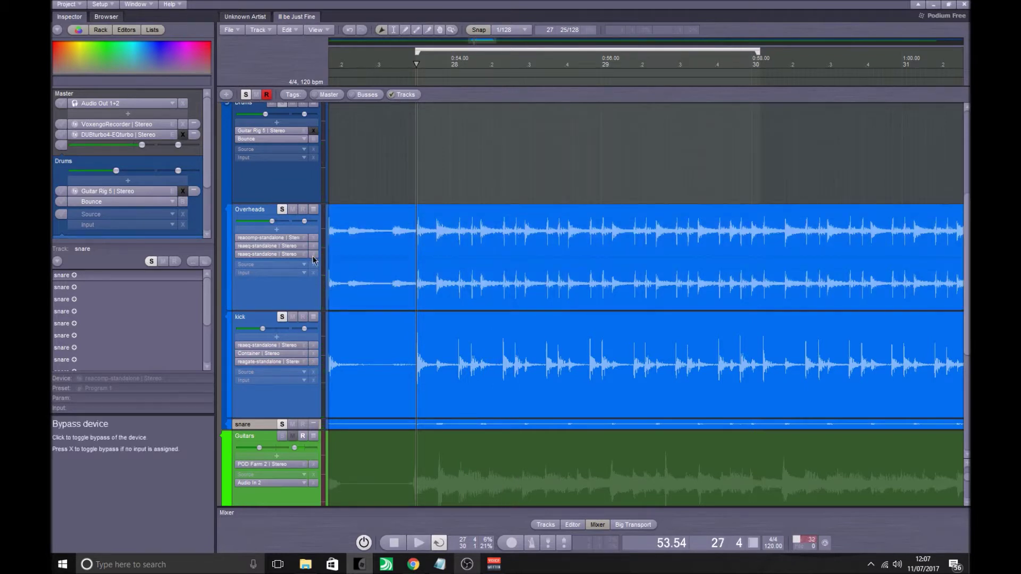
key("space")
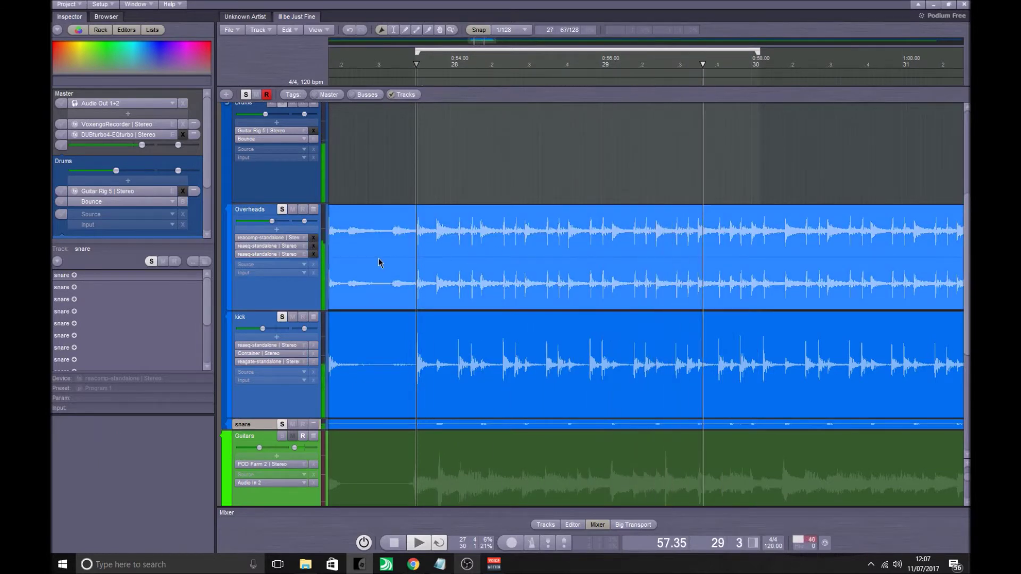
key("space")
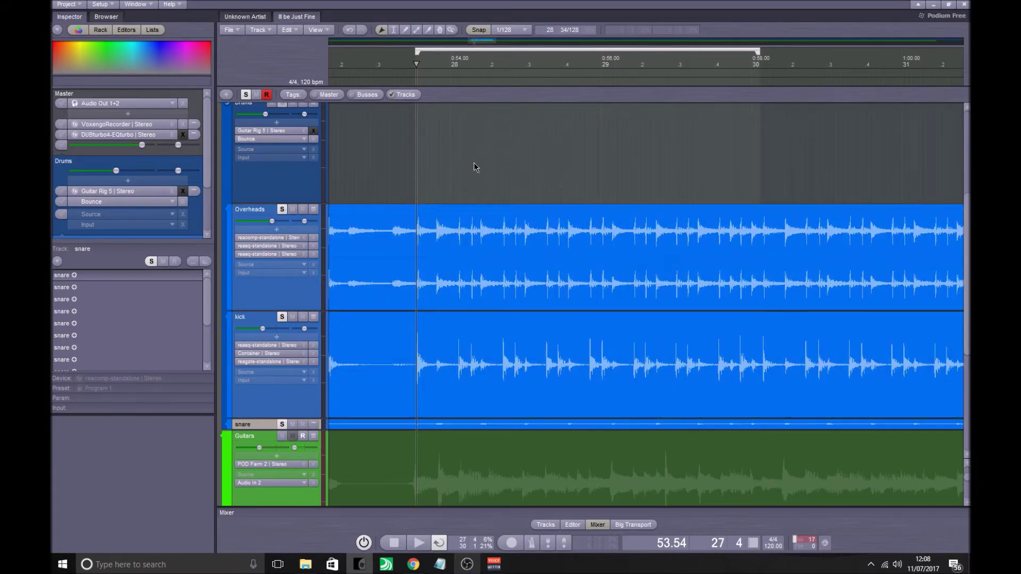
- Open the Guitar Rig 5 effect on the Drums group track, examine its Deep & Wide1 preset, and close it
scroll(473, 206, "up", 3)
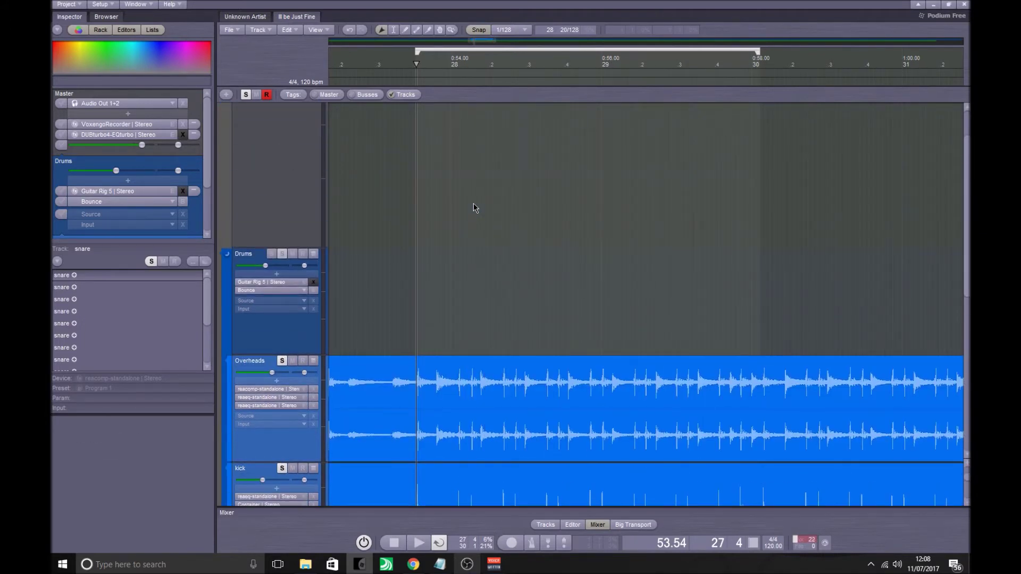
scroll(473, 204, "down", 1)
scroll(372, 241, "down", 2)
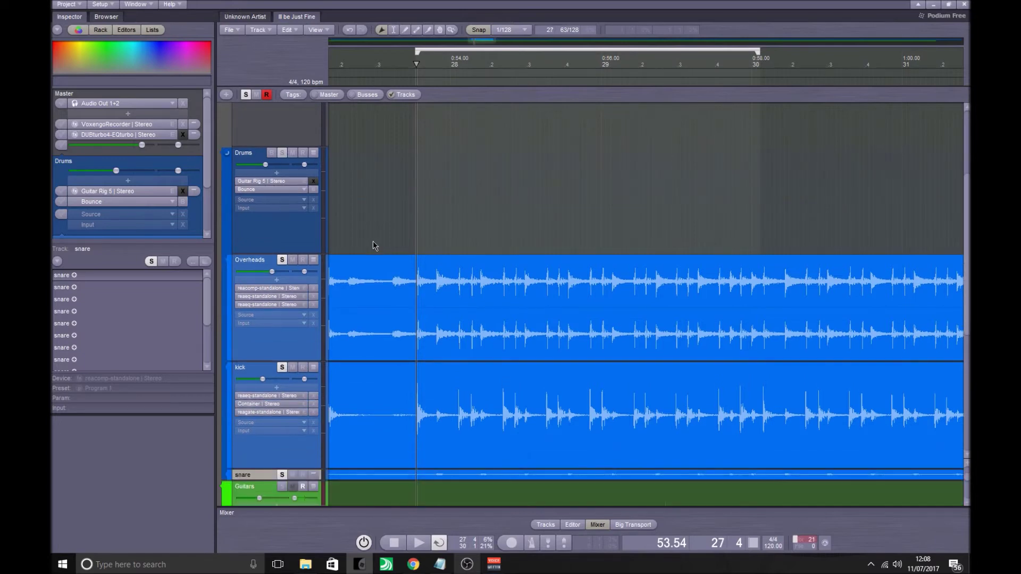
scroll(374, 238, "up", 6)
scroll(369, 246, "down", 5)
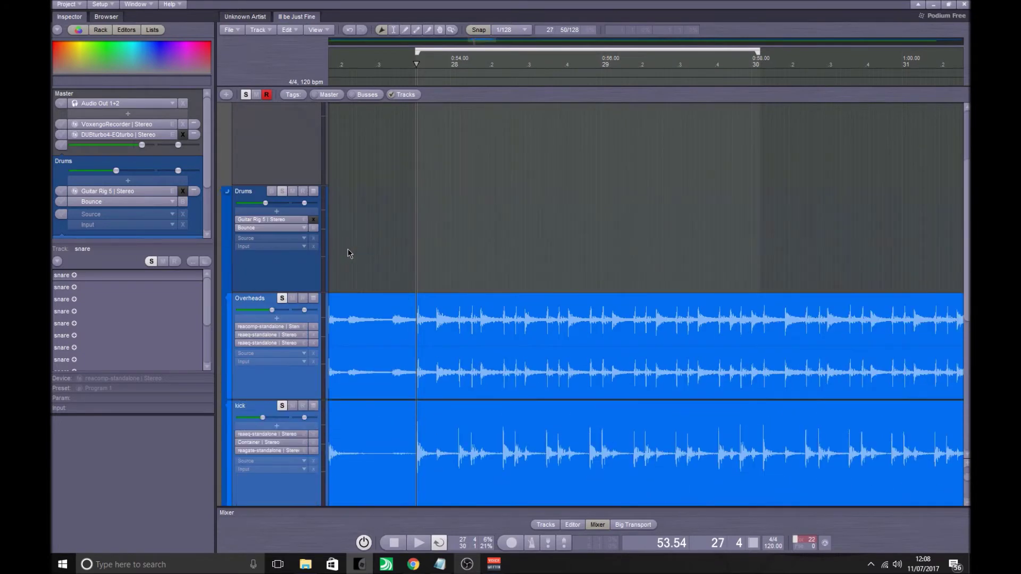
left_click(273, 220)
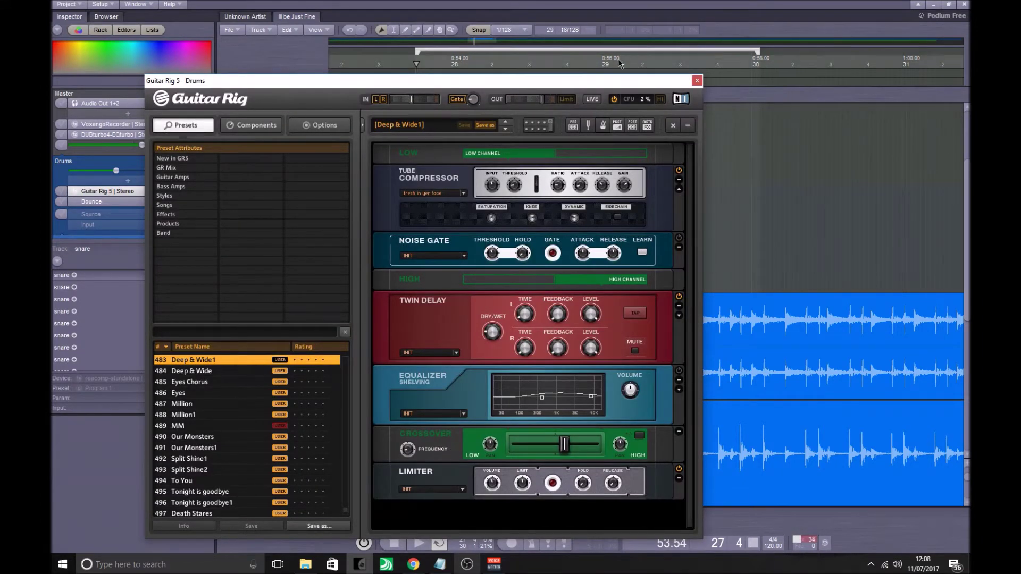
left_click(696, 80)
scroll(258, 193, "down", 5)
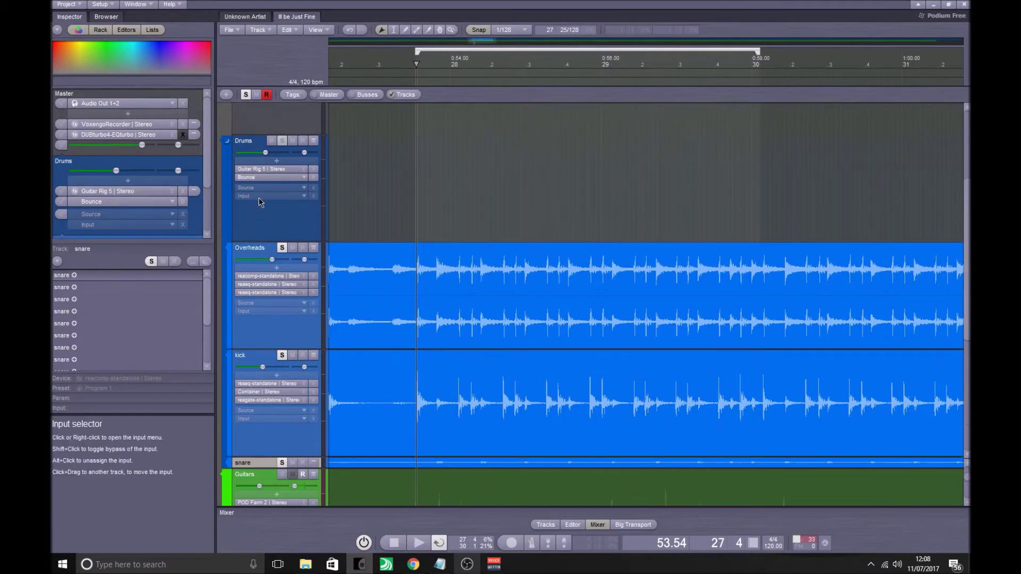
scroll(312, 201, "up", 4)
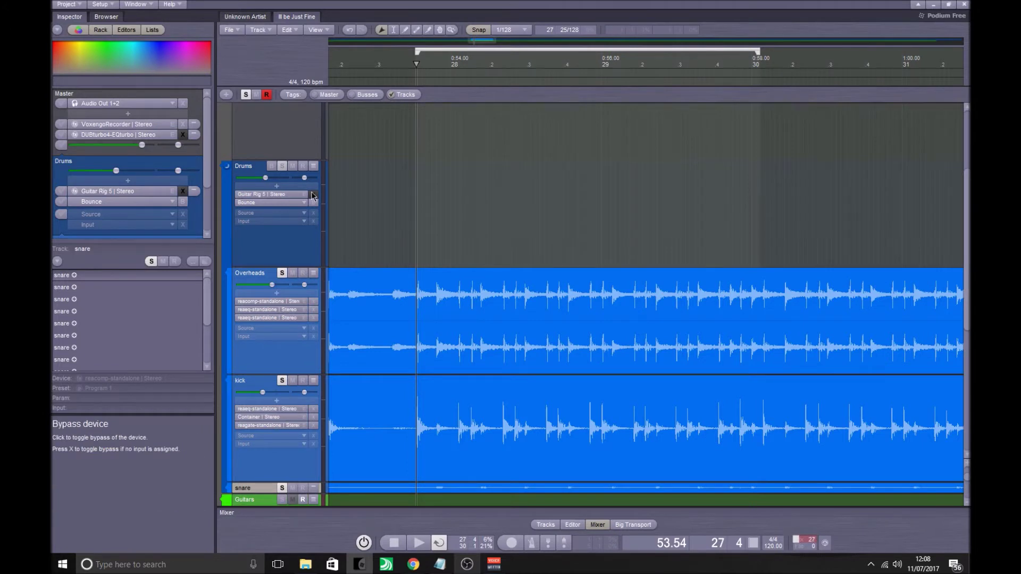
- Play the drums loop while switching Guitar Rig 5 on the Drums group on and off, leaving it active
key("space")
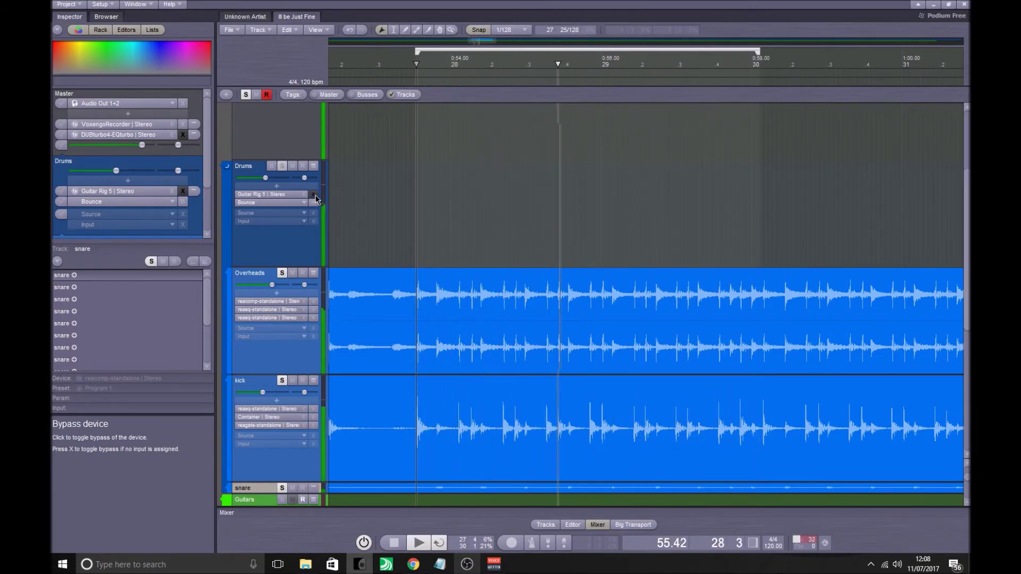
left_click(314, 195)
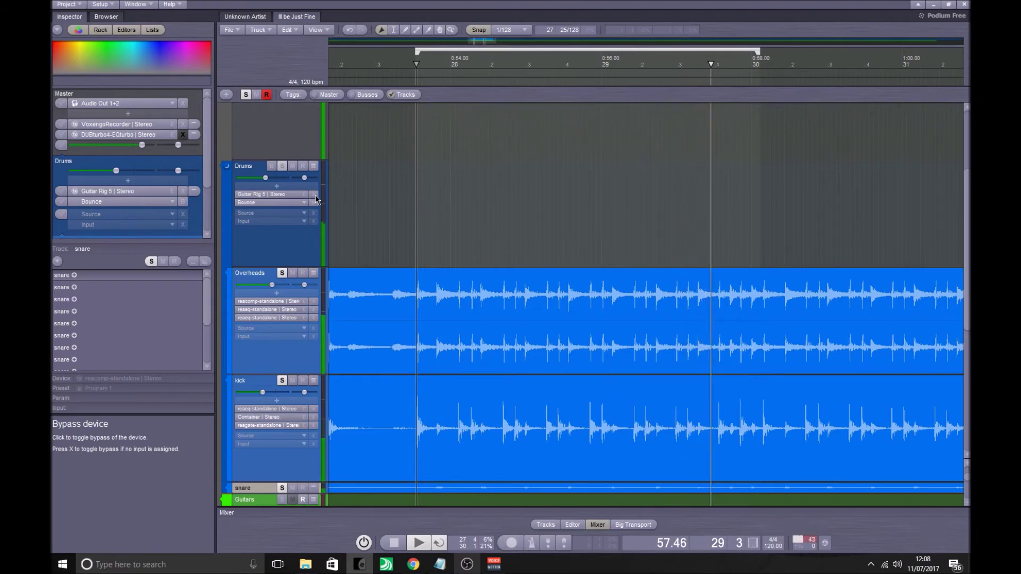
left_click(315, 196)
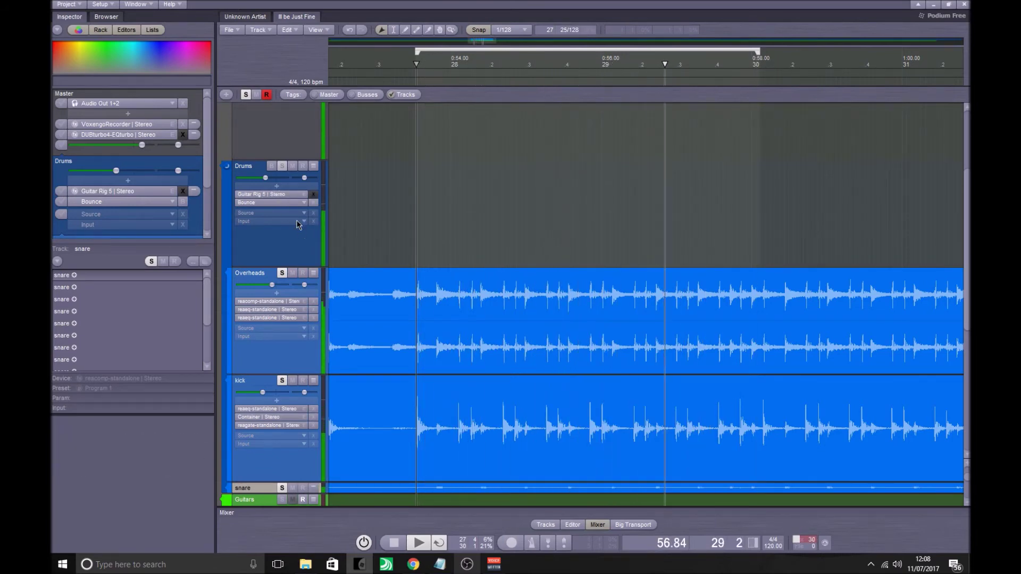
left_click(289, 195, "shift")
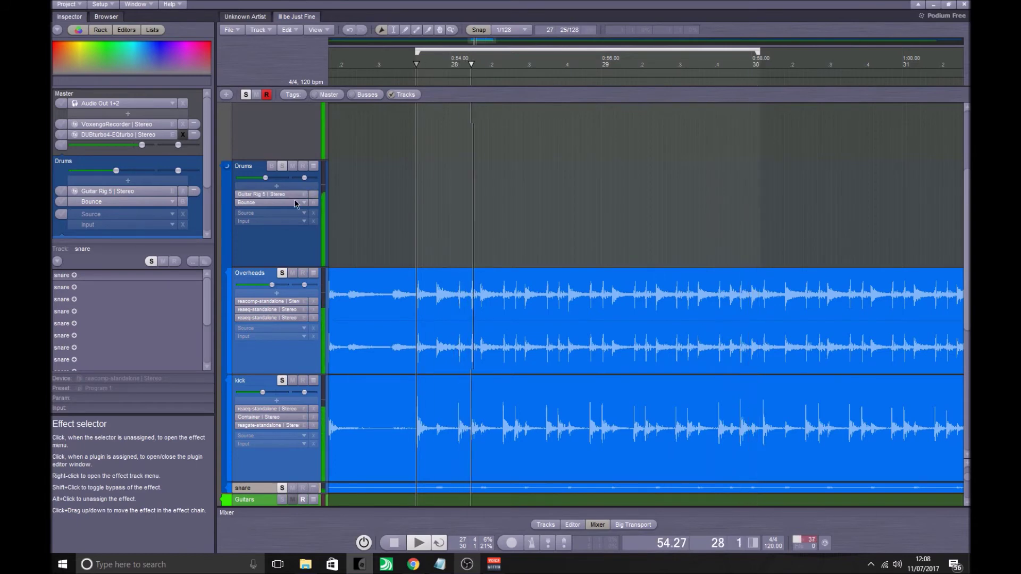
key("space")
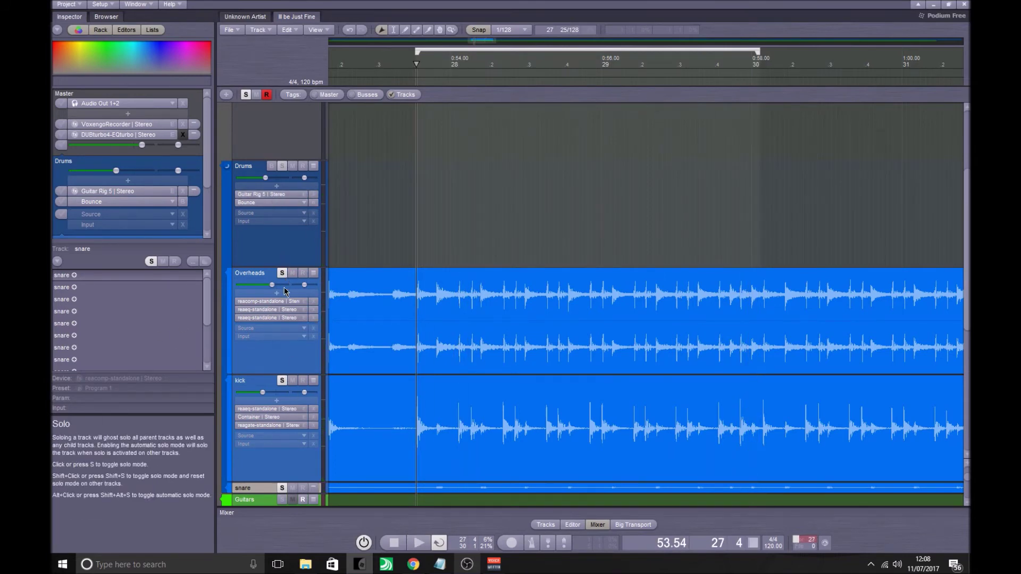
- Collapse the kick, Overheads and both Guitars tracks to compact rows in the arrangement
scroll(295, 346, "down", 1)
left_click(317, 355)
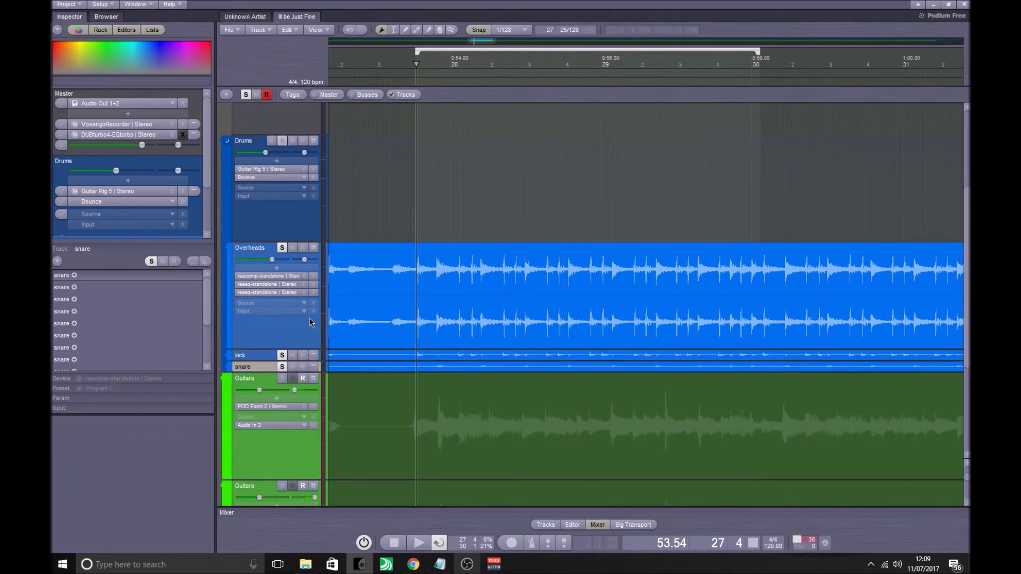
left_click(314, 252)
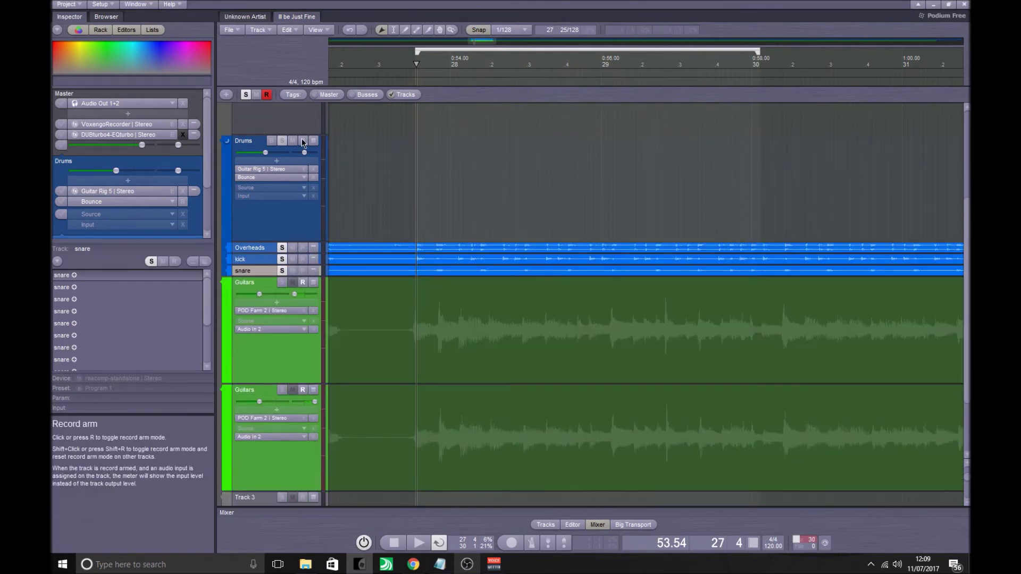
left_click(314, 282)
left_click(314, 295)
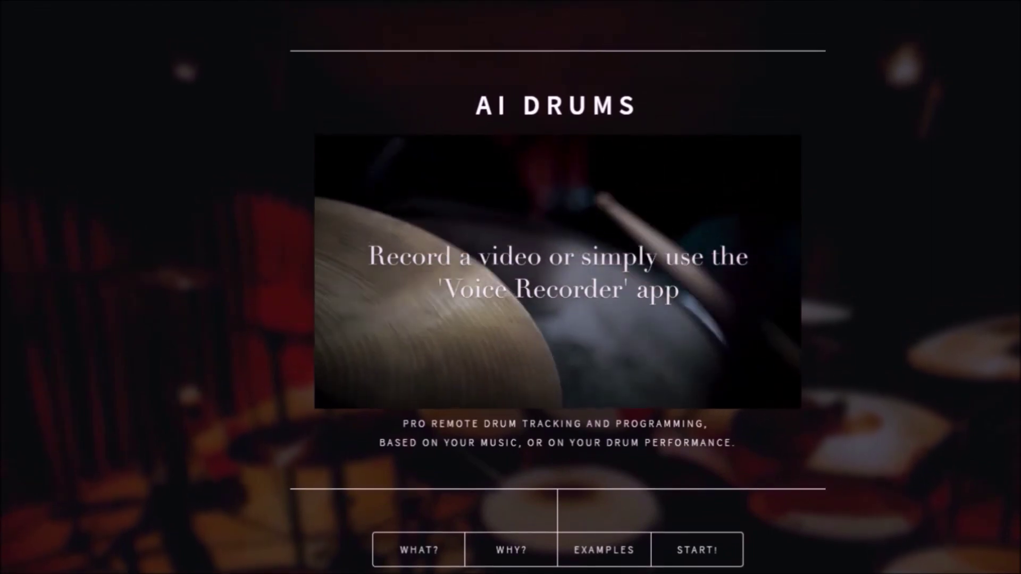
- Switch to the AI Drums website, view its Why? section, and close it
left_click(511, 549)
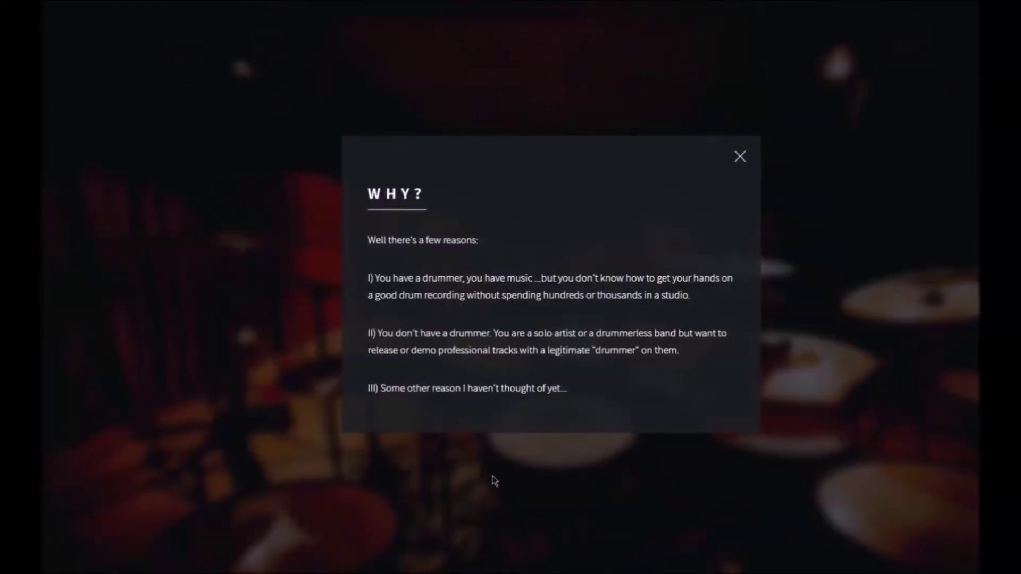
left_click(493, 448)
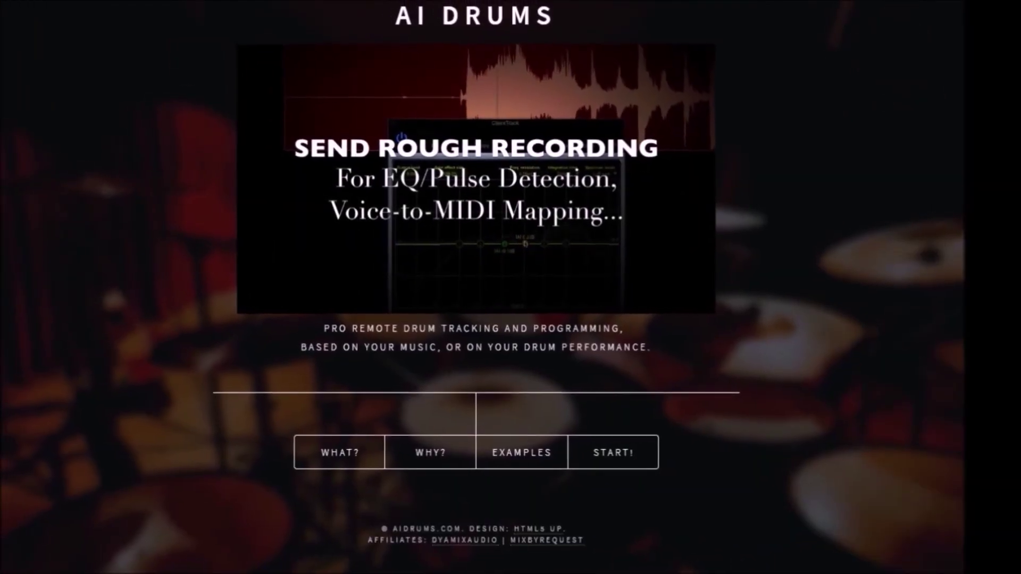